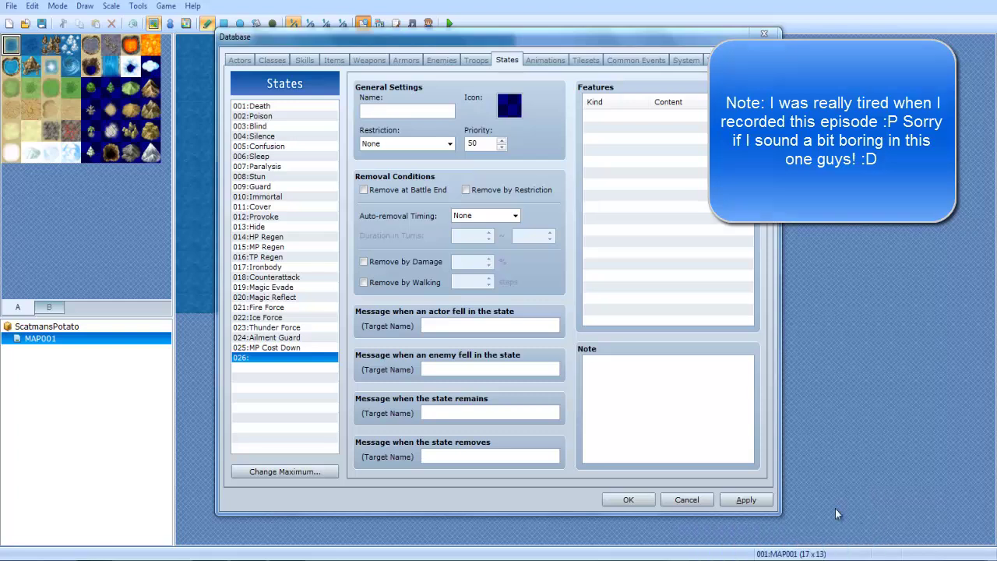
Select 001:Death in the States list to display its settings
{"action": "left_click", "coordinate": [251, 106]}
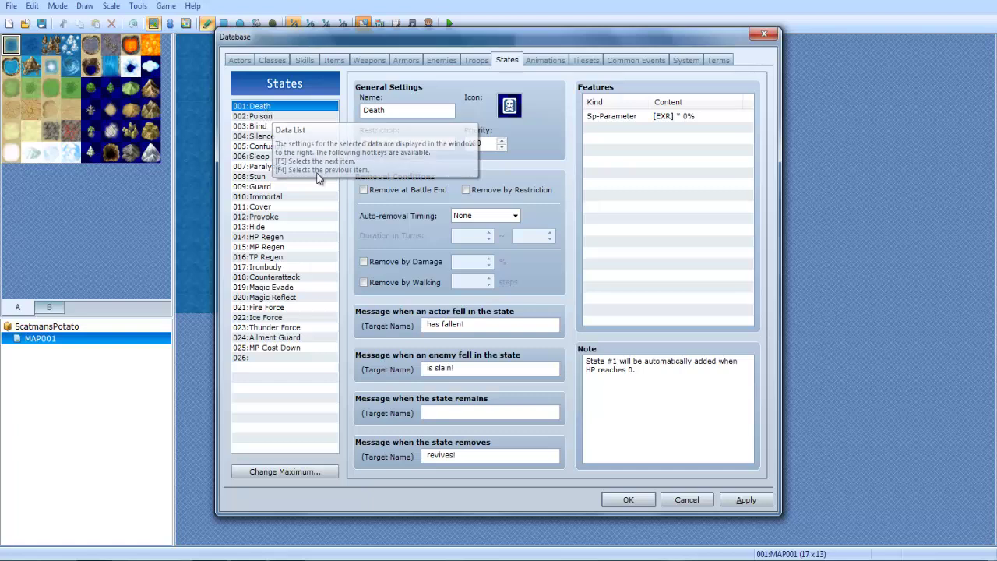
Review the Poison, Blind, Silence, Confusion, Sleep and Paralysis states in turn
{"action": "left_click", "coordinate": [288, 116]}
{"action": "left_click", "coordinate": [274, 106]}
{"action": "left_click", "coordinate": [274, 116]}
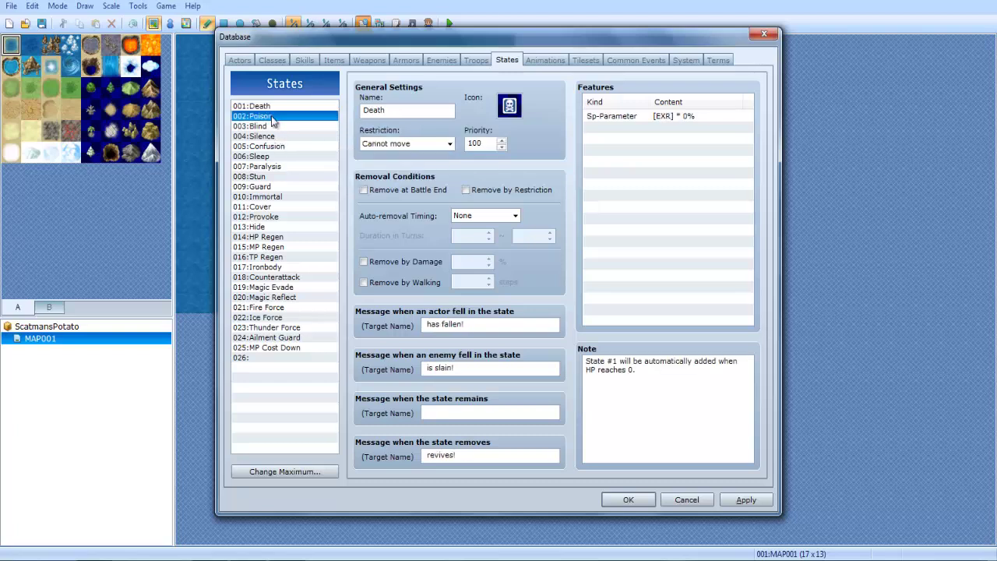
{"action": "left_click", "coordinate": [276, 126]}
{"action": "left_click", "coordinate": [281, 136]}
{"action": "left_click", "coordinate": [284, 147]}
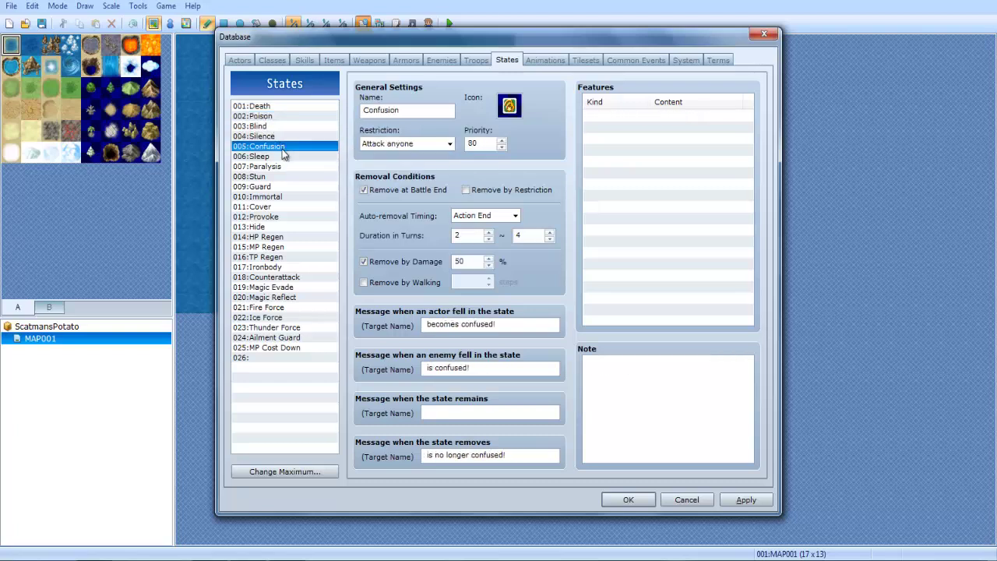
{"action": "left_click", "coordinate": [284, 157]}
{"action": "left_click", "coordinate": [285, 166]}
Review the Guard through Magic Reflect states, including Hide and the HP/MP/TP Regen states
{"action": "left_click", "coordinate": [283, 187]}
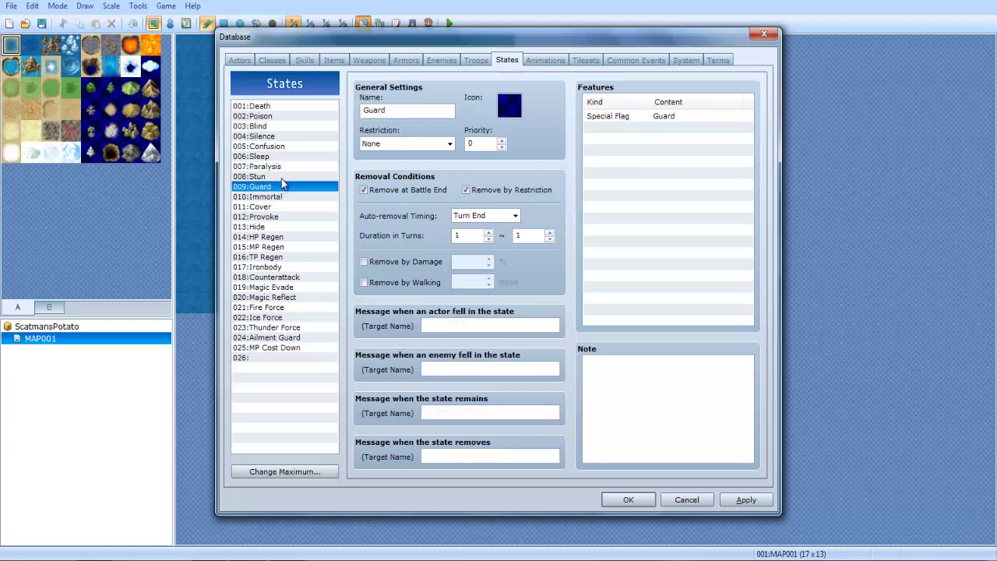
{"action": "left_click", "coordinate": [285, 198]}
{"action": "left_click", "coordinate": [286, 207]}
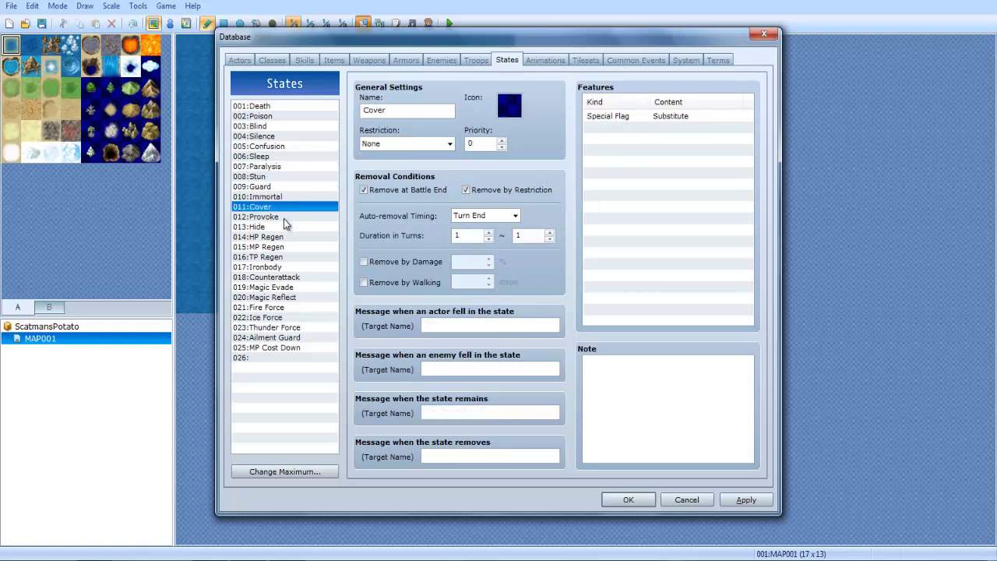
{"action": "left_click", "coordinate": [286, 218]}
{"action": "left_click", "coordinate": [287, 227]}
{"action": "left_click", "coordinate": [288, 237]}
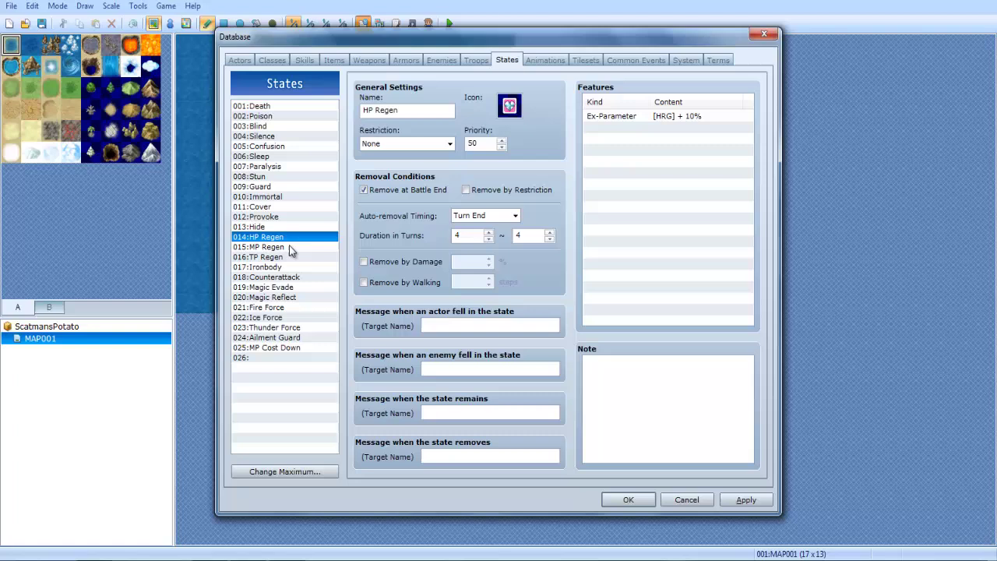
{"action": "left_click", "coordinate": [289, 247]}
{"action": "left_click", "coordinate": [289, 257]}
{"action": "left_click", "coordinate": [289, 267]}
{"action": "left_click", "coordinate": [290, 277]}
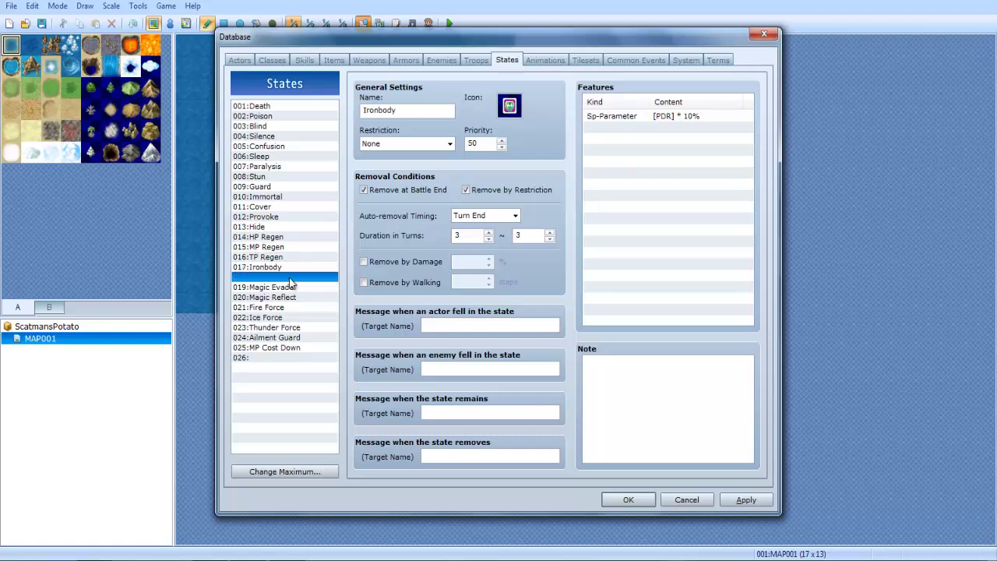
{"action": "left_click", "coordinate": [298, 288]}
{"action": "left_click", "coordinate": [296, 298]}
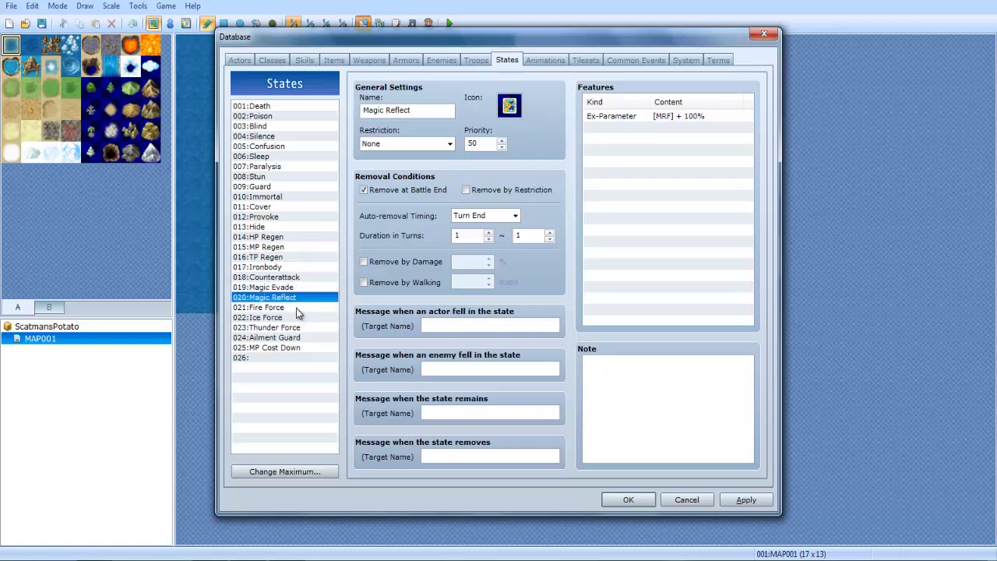
Compare the Fire Force, Ice Force and Thunder Force states, switching back and forth
{"action": "left_click", "coordinate": [296, 309]}
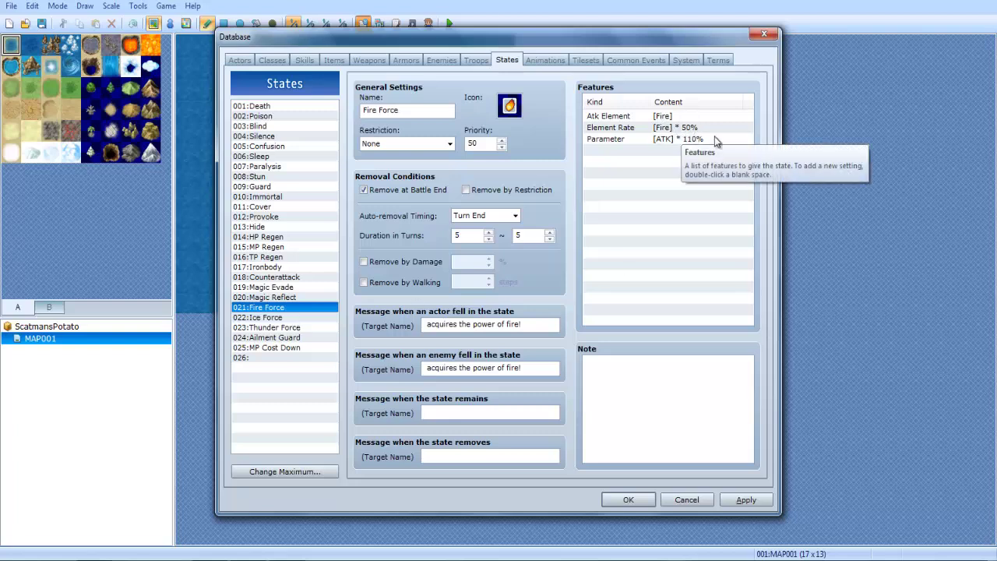
{"action": "left_click", "coordinate": [283, 318]}
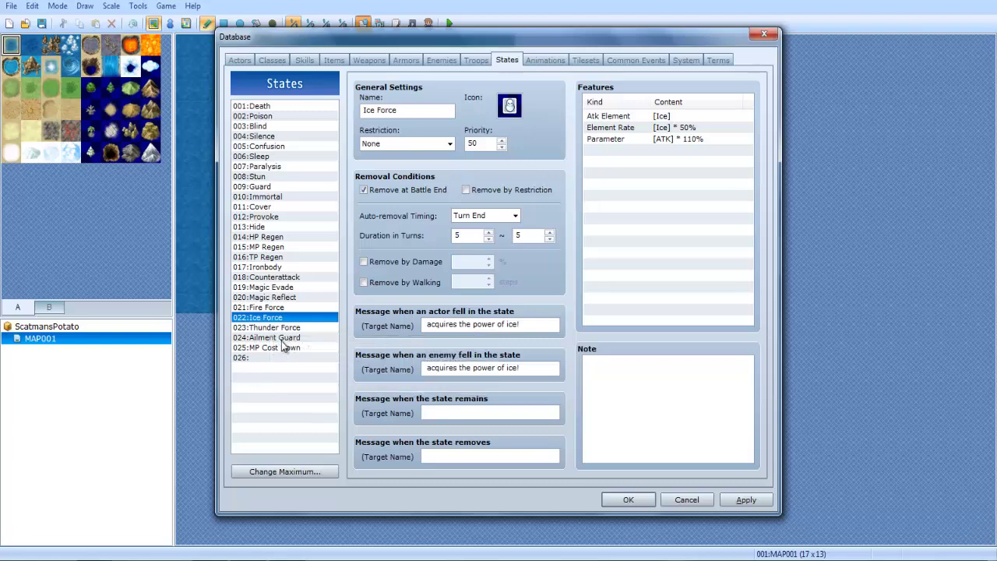
{"action": "left_click", "coordinate": [285, 328]}
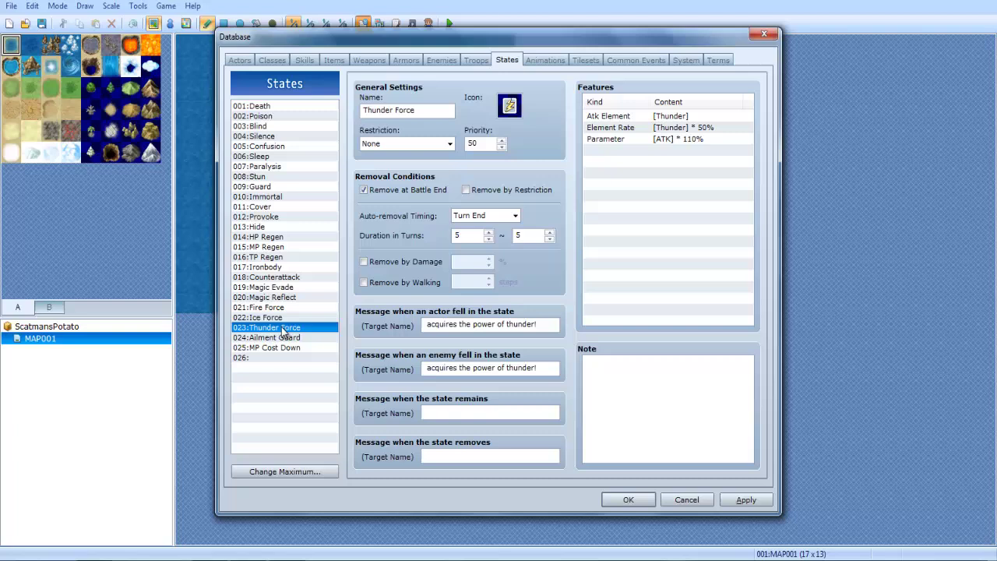
{"action": "left_click", "coordinate": [284, 317]}
{"action": "left_click", "coordinate": [285, 307]}
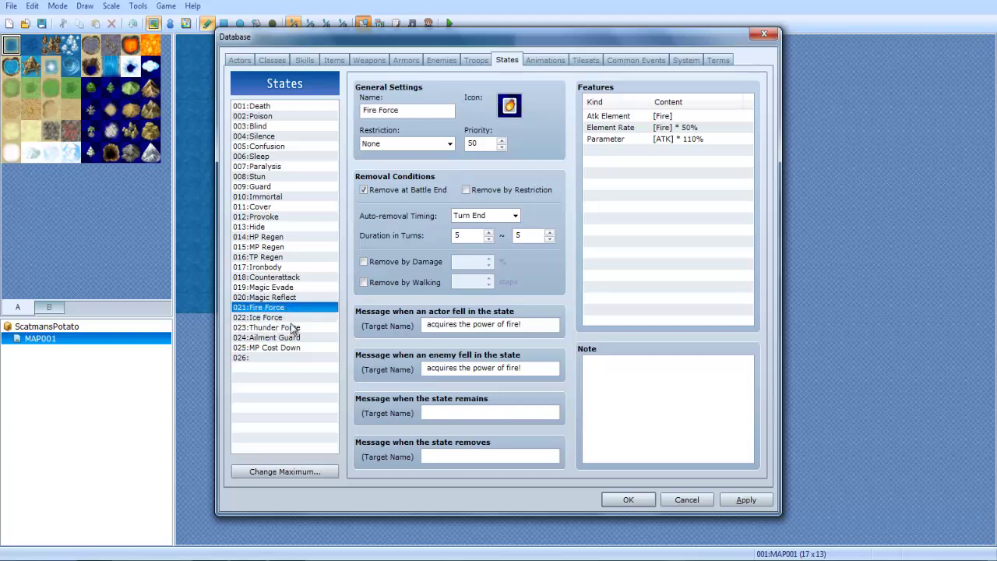
{"action": "left_click", "coordinate": [292, 328]}
{"action": "key", "text": "Up"}
Inspect the feature rows of the 024:Ailment Guard state
{"action": "key", "text": "Down"}
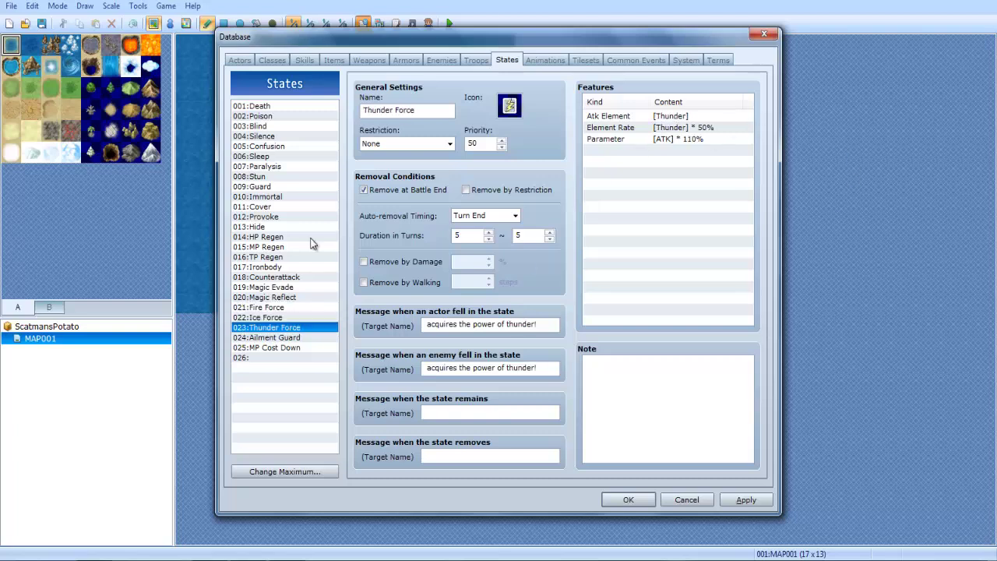
{"action": "left_click", "coordinate": [295, 339]}
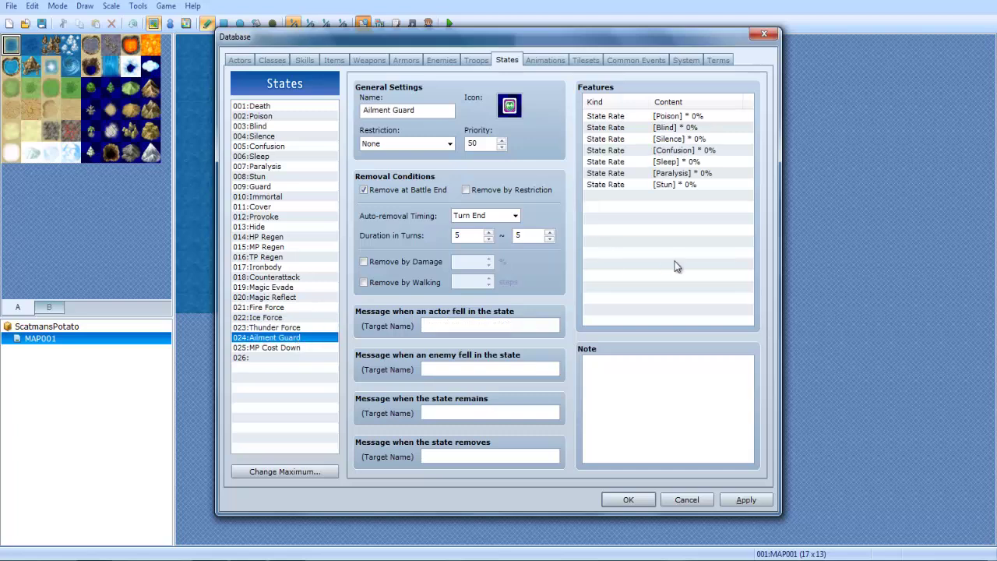
{"action": "left_click_drag", "start_coordinate": [667, 194], "coordinate": [631, 138]}
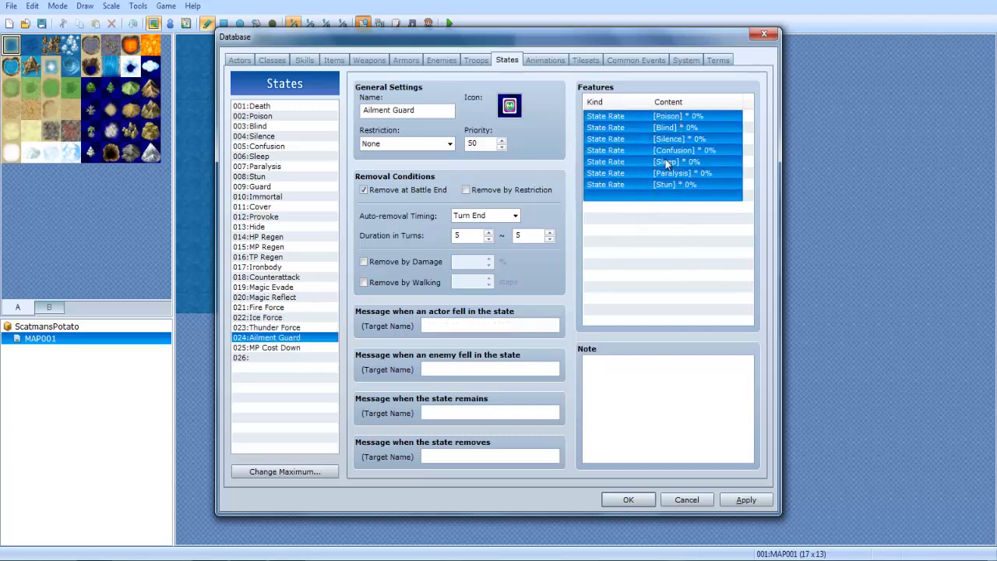
{"action": "left_click", "coordinate": [646, 264]}
Check MP Cost Down's MCR × 25% feature, then select the blank state slot 026
{"action": "left_click", "coordinate": [265, 348]}
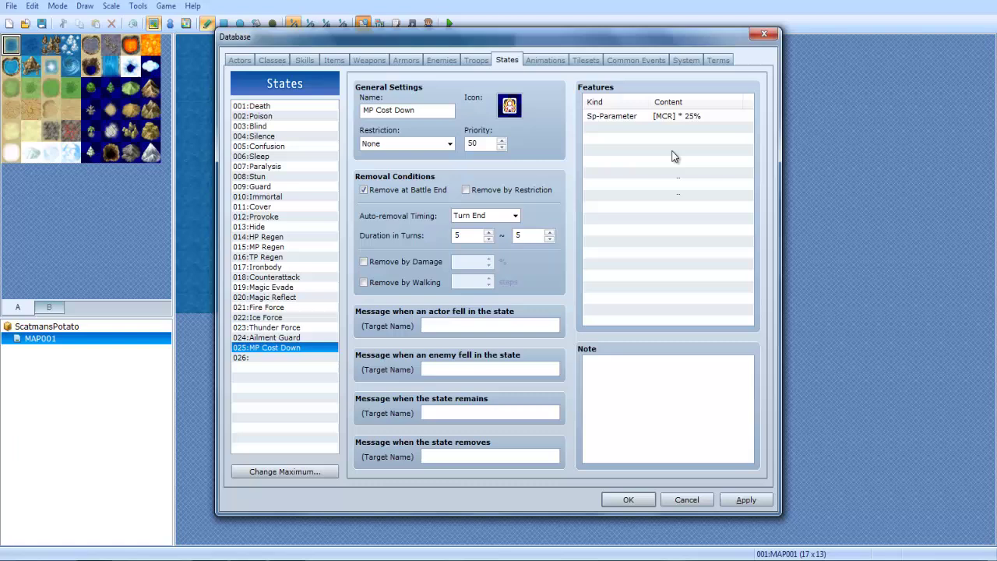
{"action": "left_click", "coordinate": [688, 130]}
{"action": "left_click", "coordinate": [695, 116]}
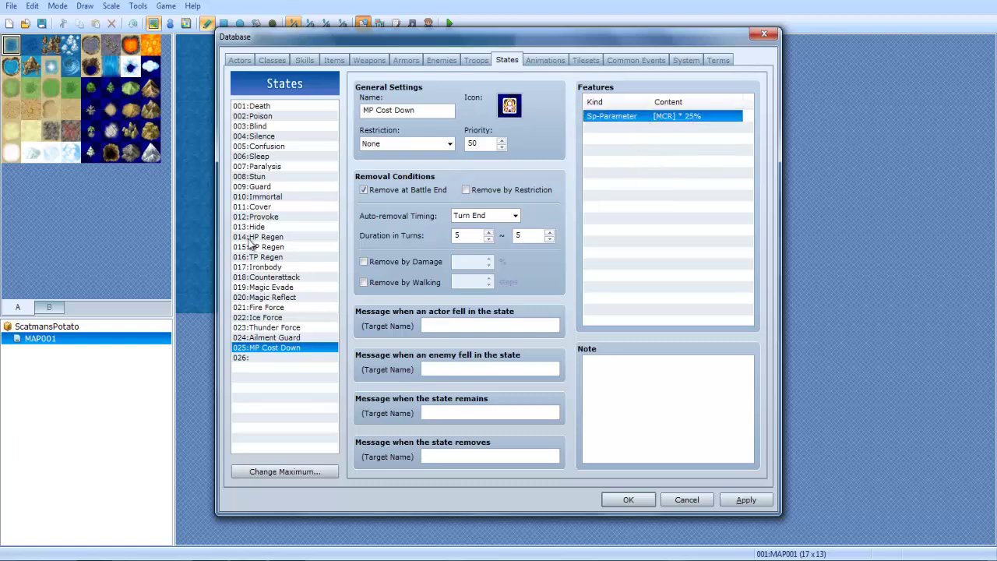
{"action": "left_click", "coordinate": [269, 359]}
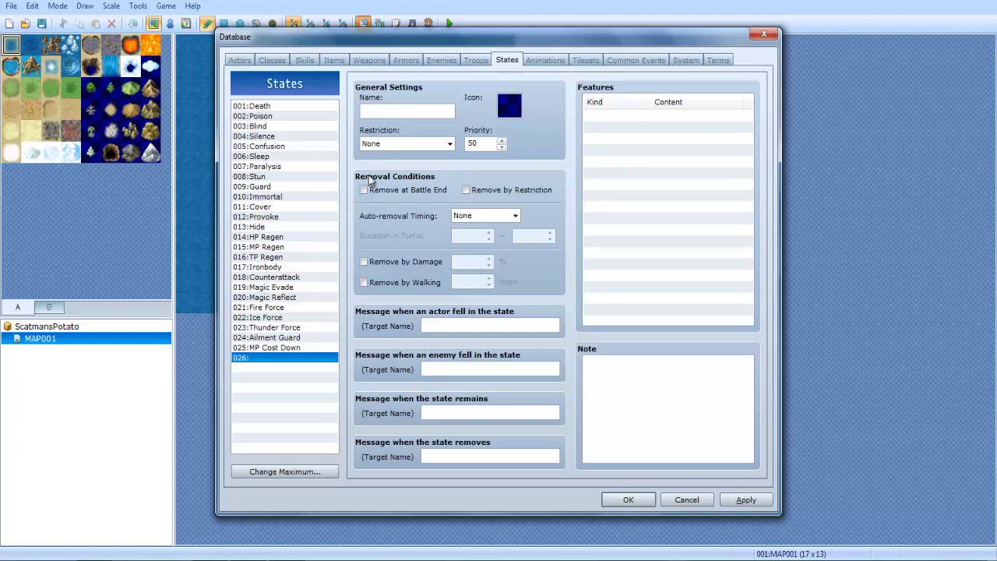
{"action": "mouse_move", "coordinate": [366, 179]}
{"action": "left_click", "coordinate": [285, 347]}
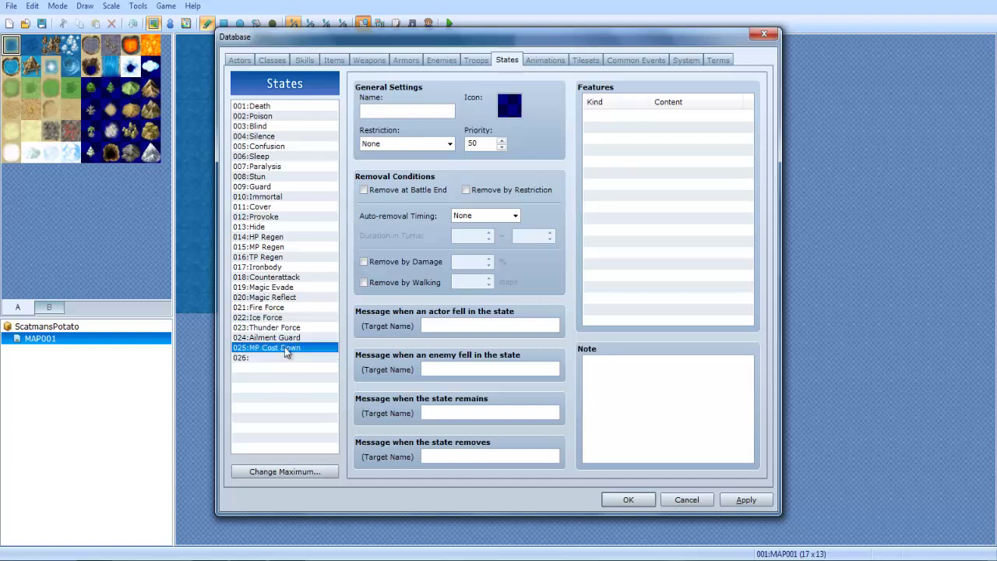
{"action": "left_click", "coordinate": [251, 361]}
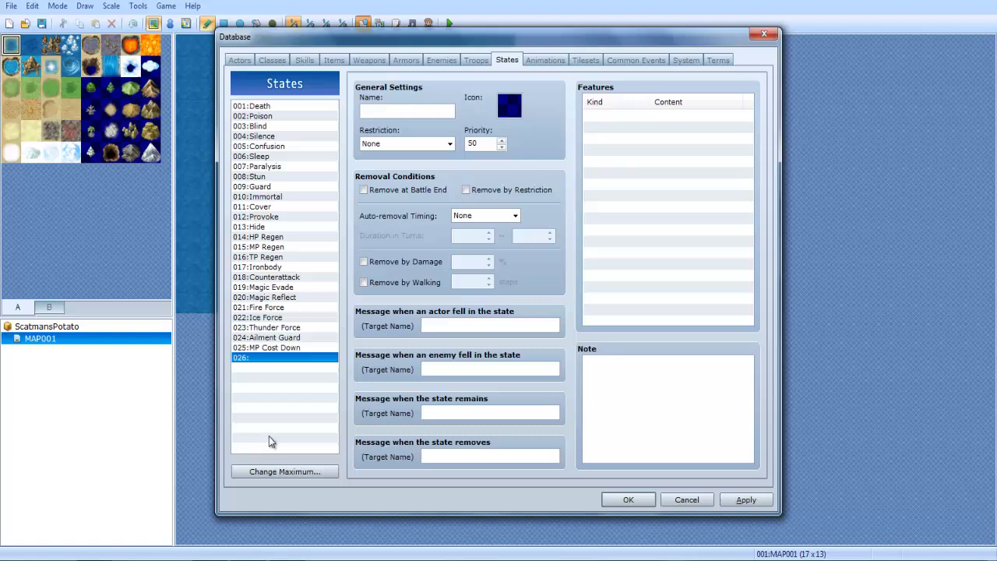
{"action": "left_click", "coordinate": [277, 472]}
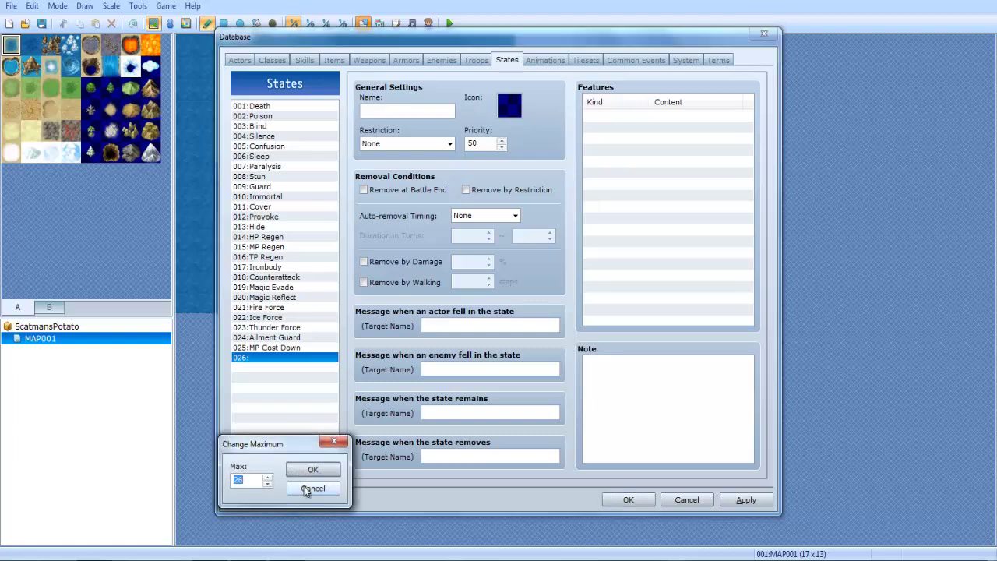
{"action": "left_click", "coordinate": [312, 487]}
{"action": "left_click", "coordinate": [254, 474]}
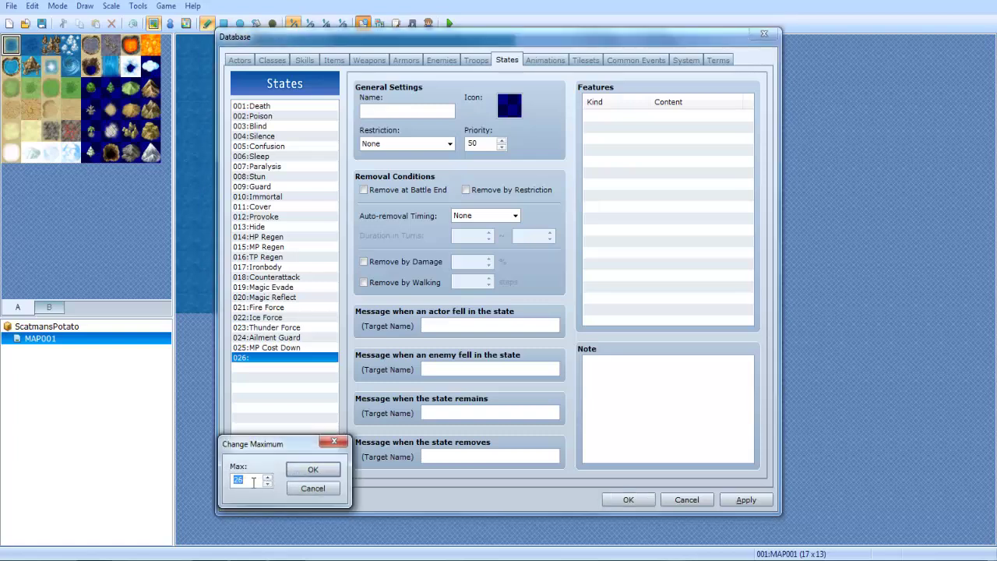
{"action": "left_click", "coordinate": [310, 489]}
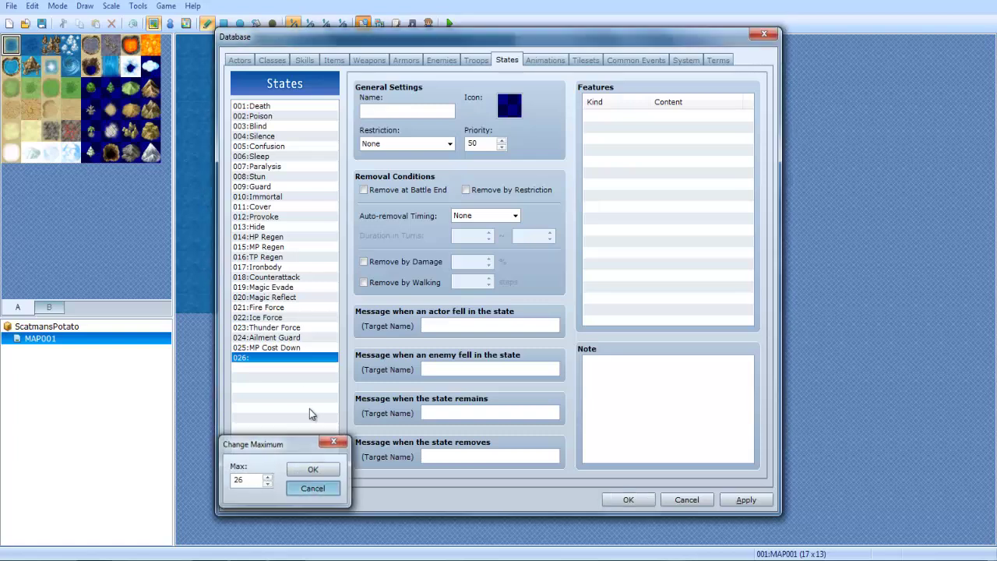
{"action": "left_click", "coordinate": [430, 106]}
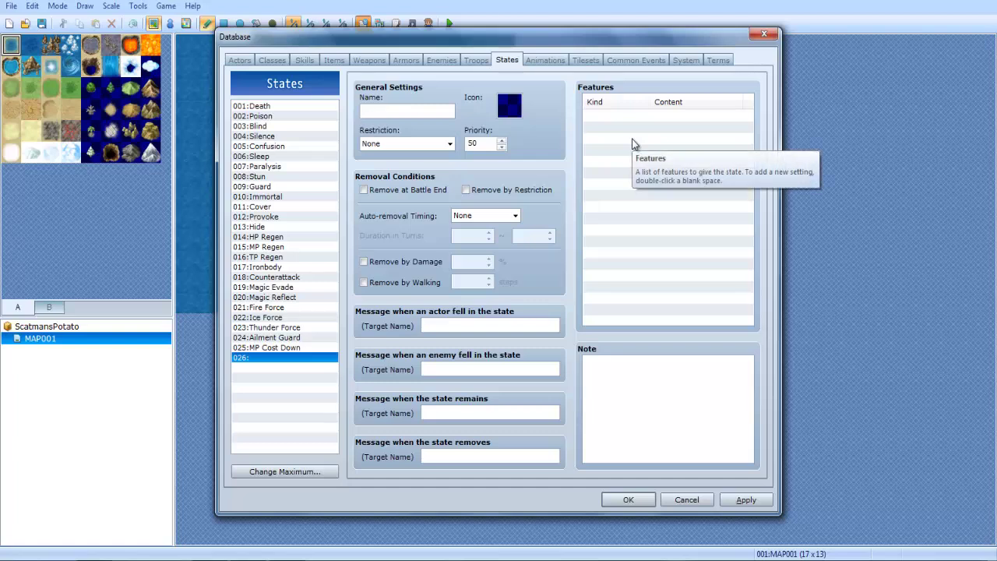
Name state 026 'Hyper Mode' and assign it an icon from the icon picker
{"action": "type", "text": "per Mode"}
{"action": "double_click", "coordinate": [511, 113]}
{"action": "double_click", "coordinate": [511, 127]}
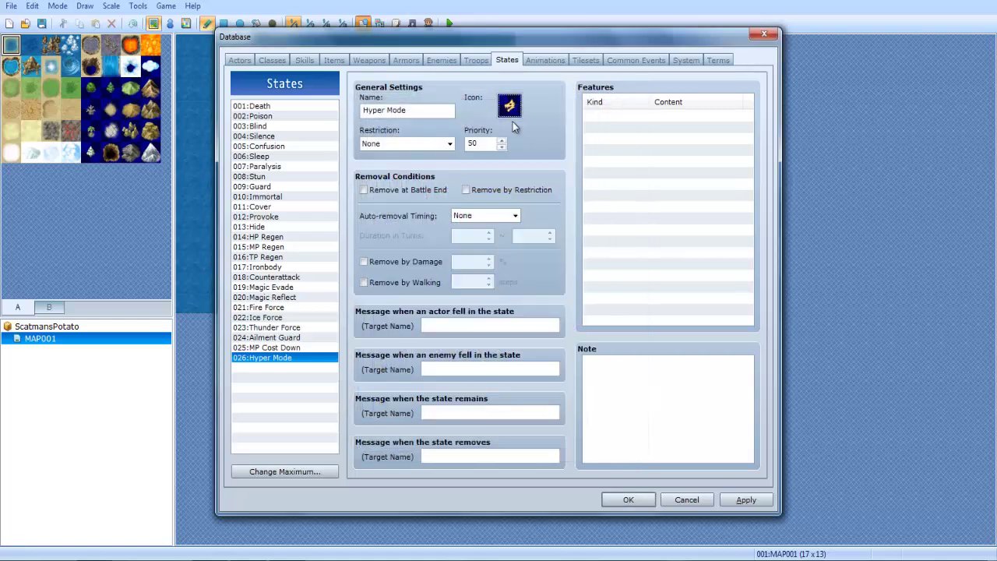
{"action": "left_click", "coordinate": [403, 142]}
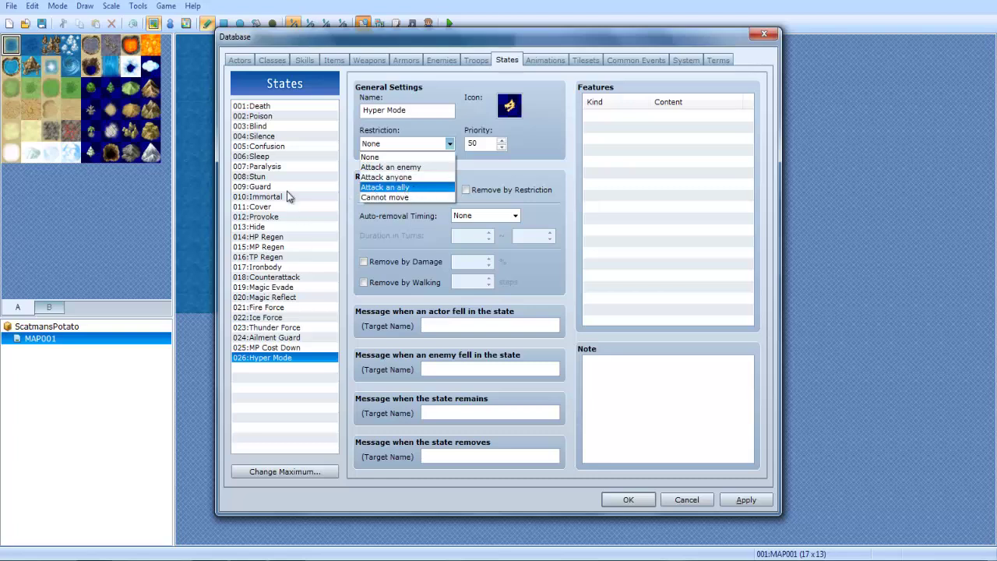
Check the Confusion state for reference, then return to state 026 leaving restriction None
{"action": "left_click", "coordinate": [280, 146]}
{"action": "left_click", "coordinate": [279, 145]}
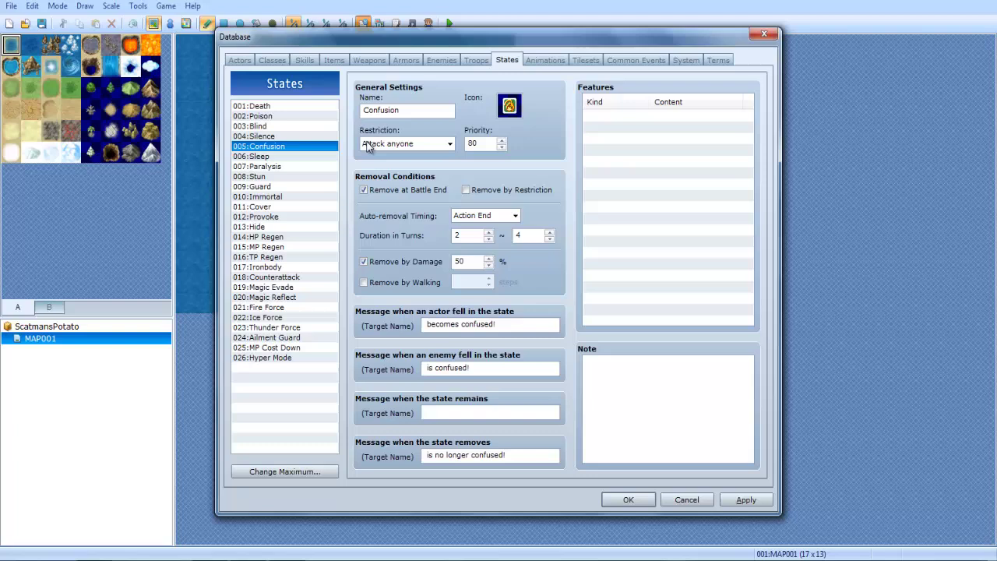
{"action": "left_click", "coordinate": [266, 360]}
{"action": "left_click", "coordinate": [421, 146]}
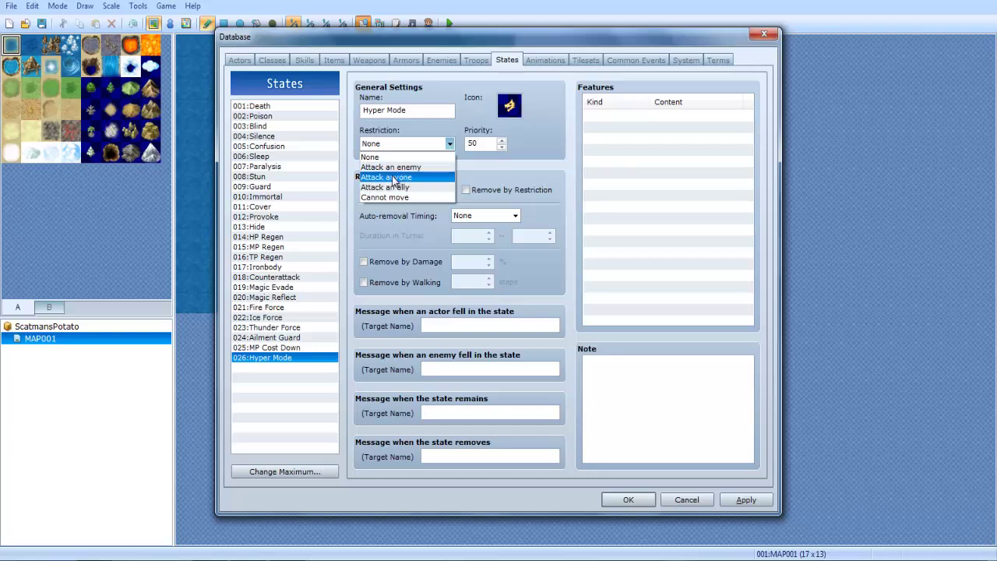
{"action": "left_click", "coordinate": [574, 183]}
Rename the state to 'Possessed' and set its restriction to Attack an ally
{"action": "key", "text": "shift+Tab"}
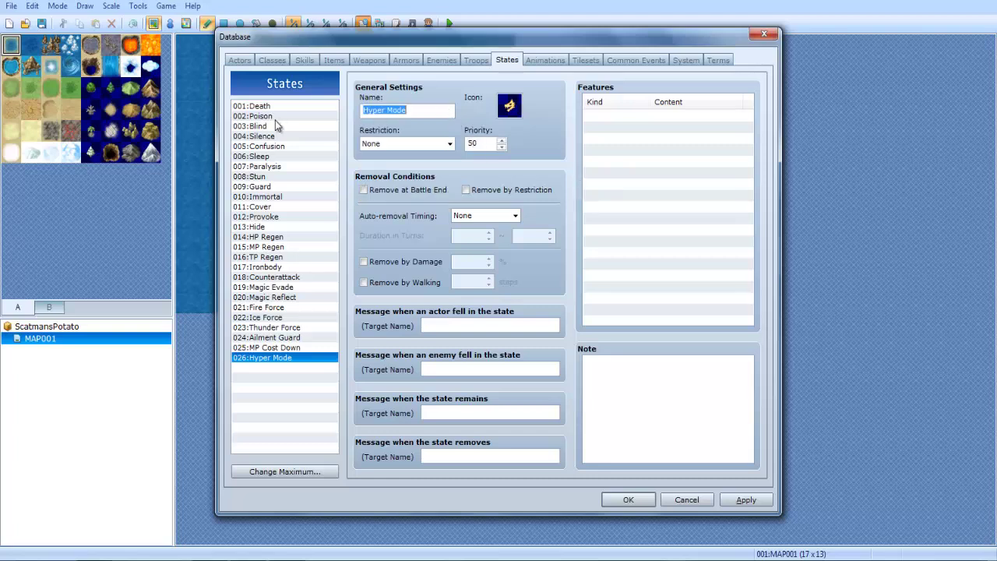
{"action": "type", "text": "Posses"}
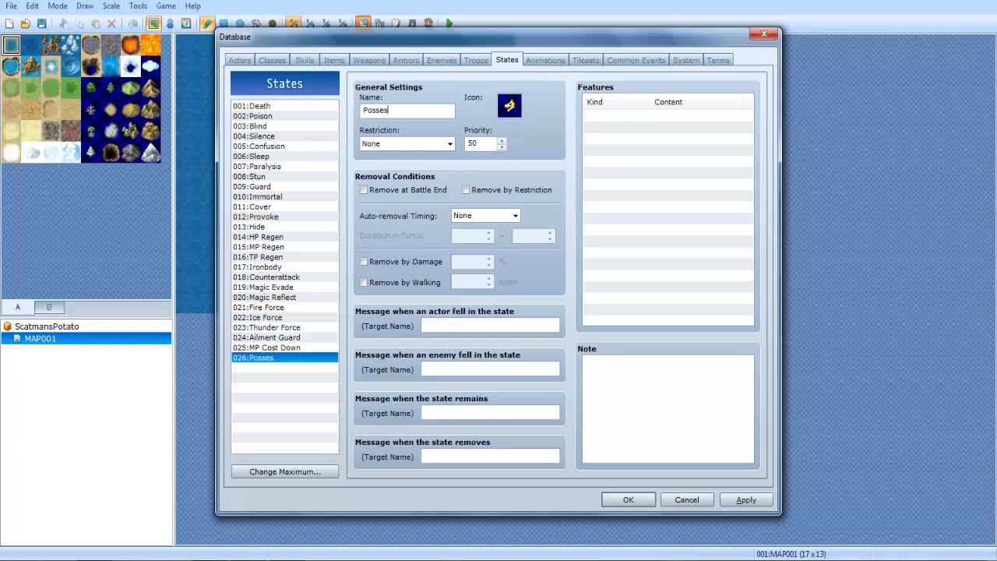
{"action": "type", "text": "se"}
{"action": "key", "text": "BackSpace"}
{"action": "type", "text": "sed"}
{"action": "left_click", "coordinate": [393, 144]}
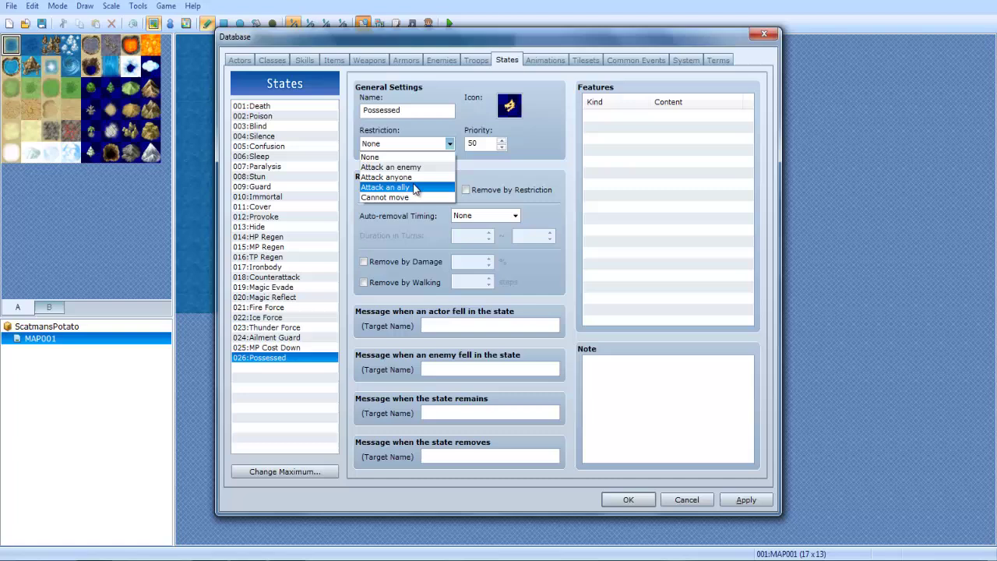
{"action": "left_click", "coordinate": [412, 187]}
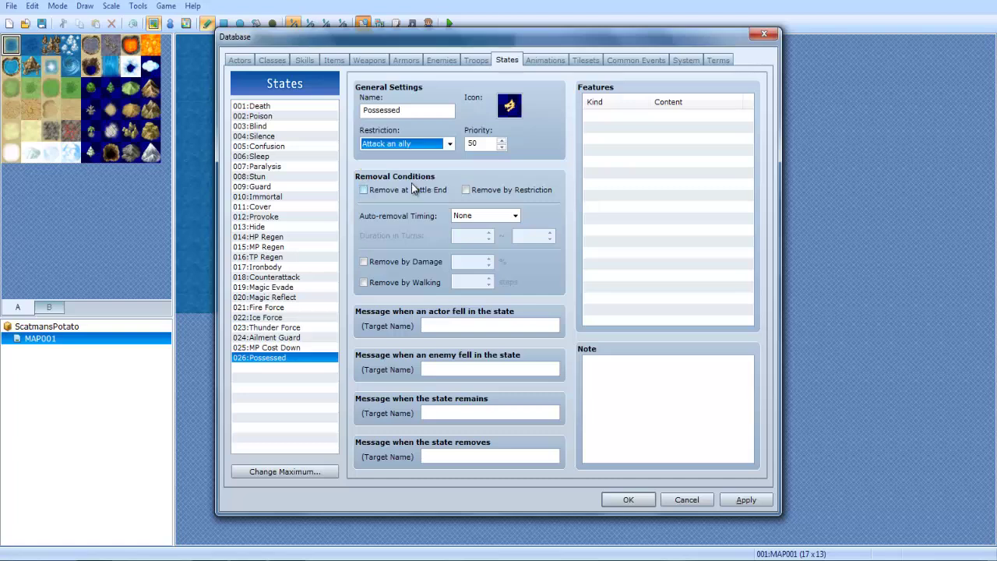
{"action": "double_click", "coordinate": [449, 112]}
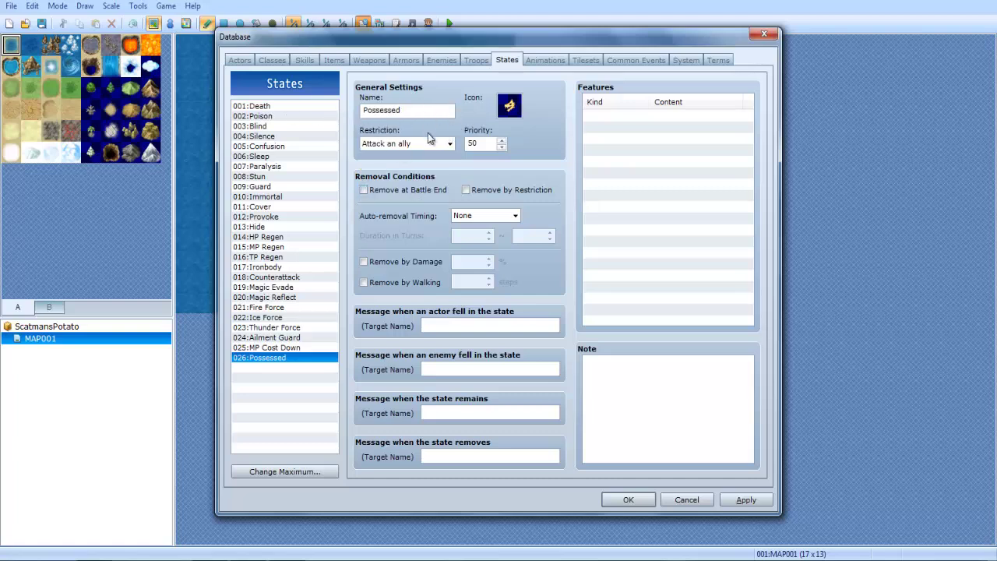
Set Possessed's priority to 85 and enable Remove at Battle End and Remove by Restriction
{"action": "double_click", "coordinate": [483, 143]}
{"action": "type", "text": "85"}
{"action": "left_click", "coordinate": [416, 189]}
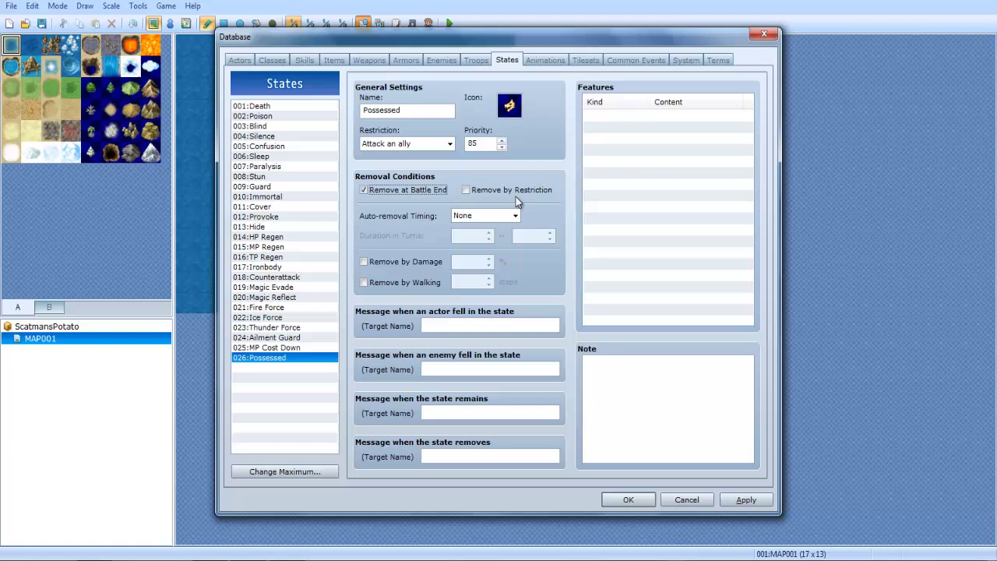
{"action": "left_click", "coordinate": [439, 192]}
{"action": "left_click", "coordinate": [514, 191]}
Keep Attack an ally as the restriction and turn off Remove by Restriction
{"action": "left_click", "coordinate": [384, 146]}
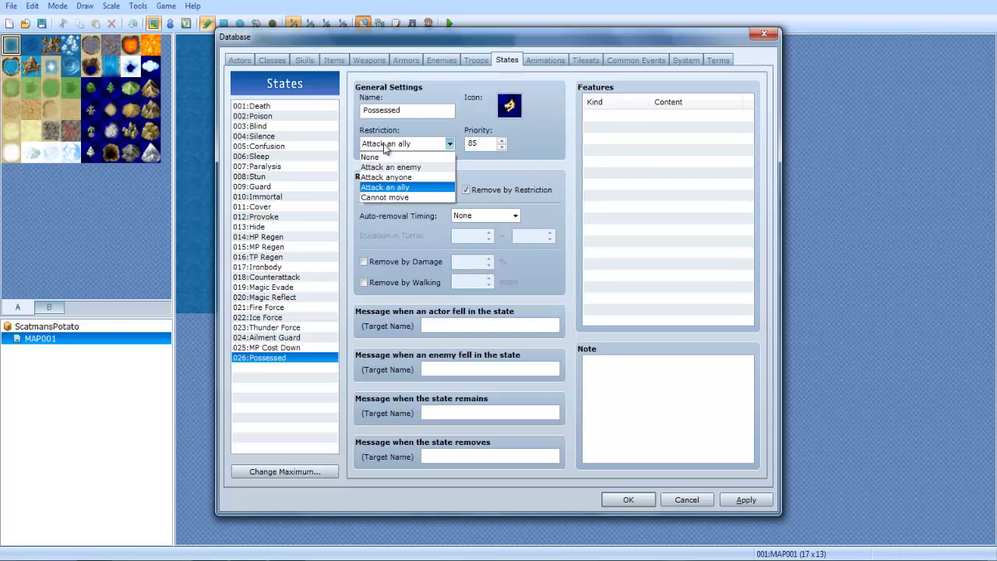
{"action": "left_click", "coordinate": [502, 178]}
{"action": "left_click", "coordinate": [429, 144]}
{"action": "left_click", "coordinate": [425, 188]}
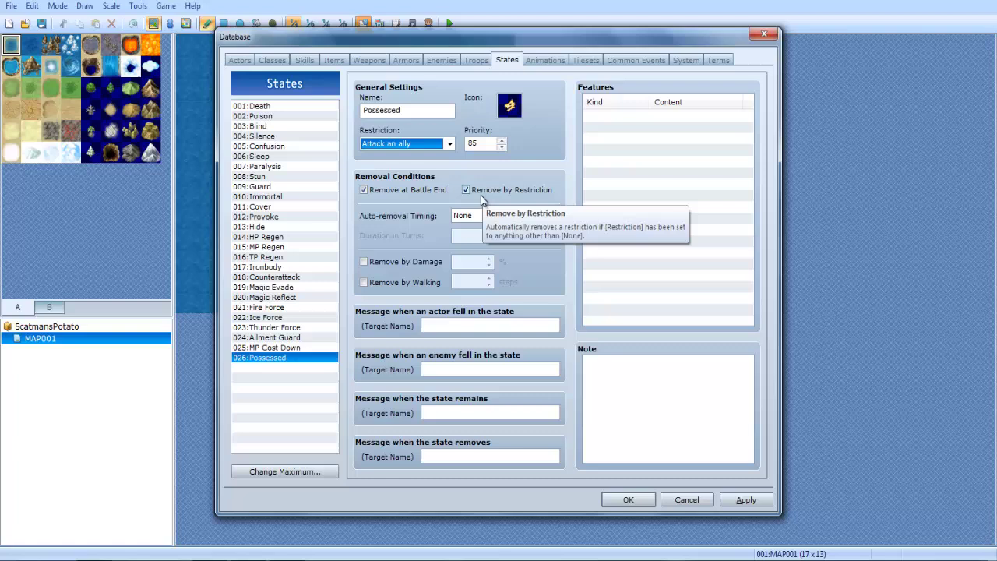
{"action": "left_click", "coordinate": [398, 147]}
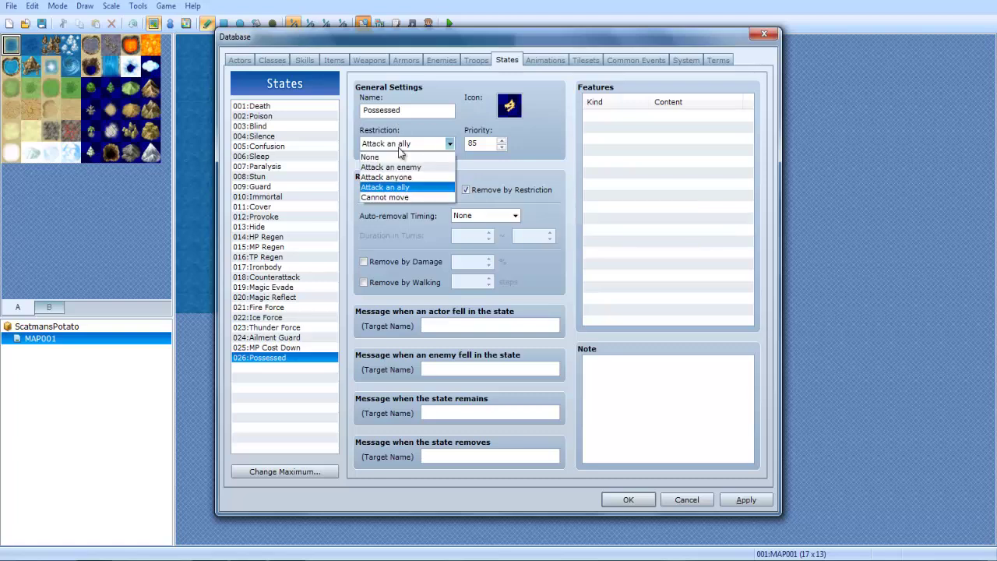
{"action": "left_click", "coordinate": [394, 187]}
{"action": "left_click", "coordinate": [479, 188]}
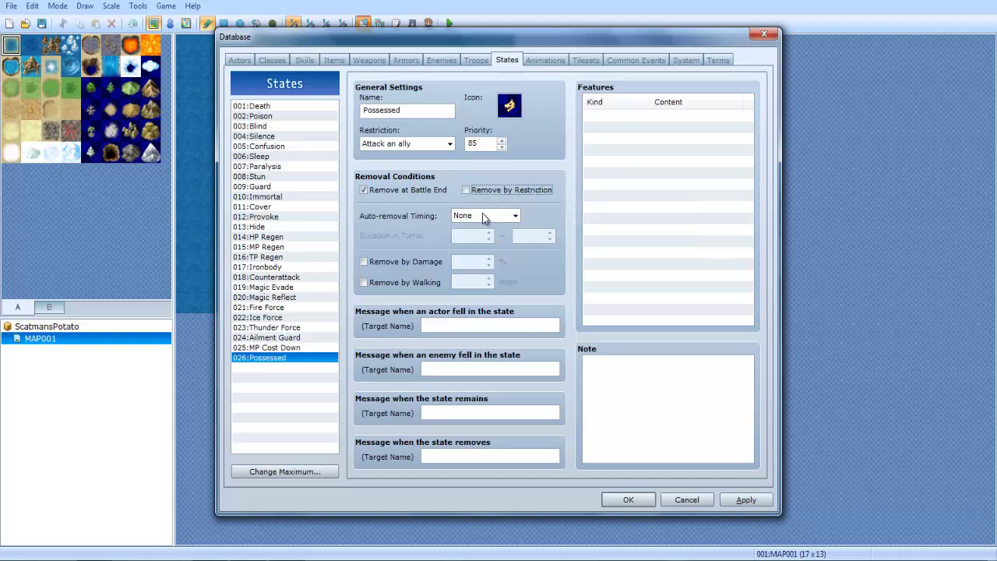
{"action": "left_click", "coordinate": [480, 217]}
Set auto-removal timing to Action End with a duration of 5 to 7 turns
{"action": "left_click", "coordinate": [477, 239]}
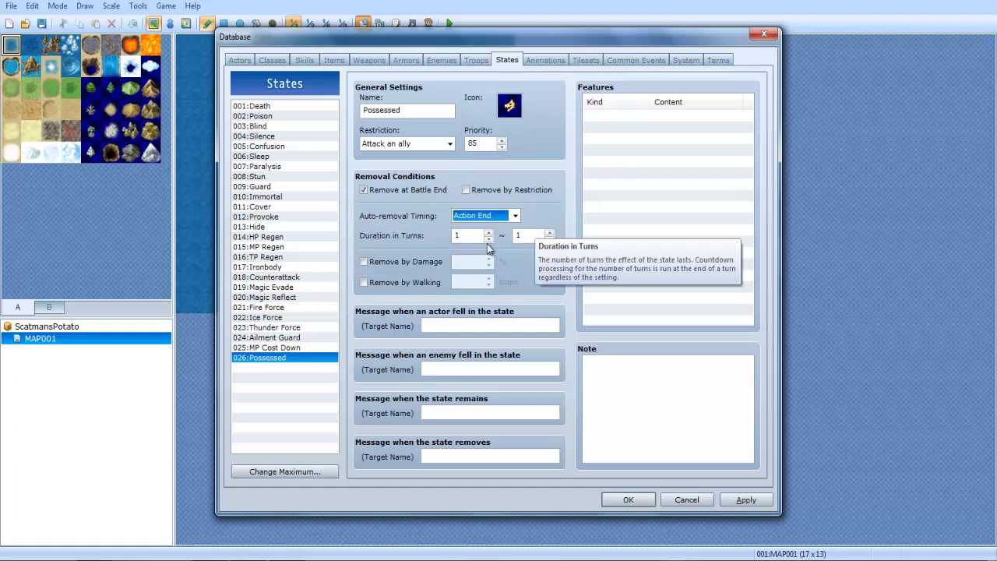
{"action": "left_click", "coordinate": [454, 237]}
{"action": "type", "text": "5"}
{"action": "key", "text": "Tab"}
{"action": "type", "text": "5"}
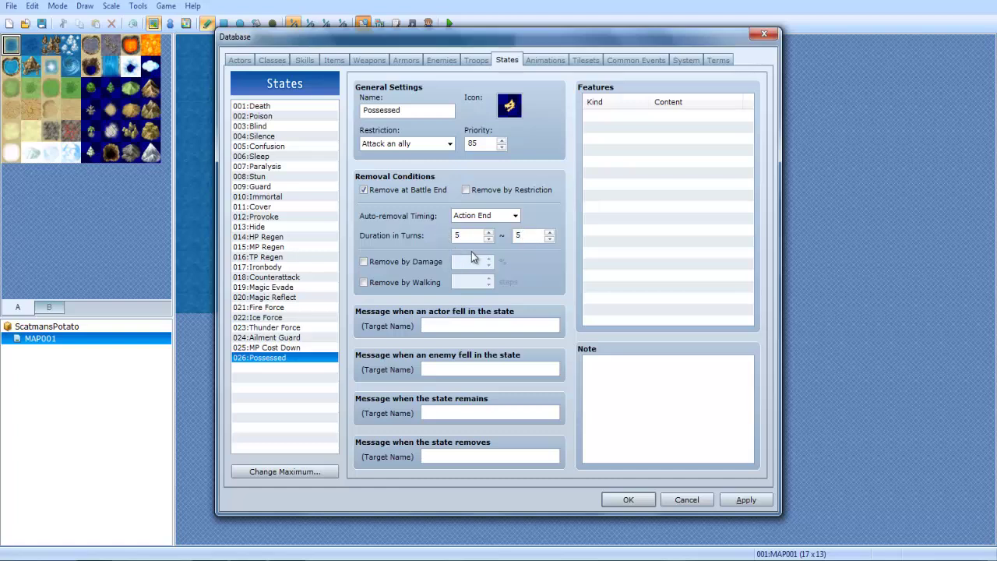
{"action": "key", "text": "shift+Home"}
{"action": "type", "text": "7"}
Confirm Action End as the removal timing and enable Remove by Damage at 100%
{"action": "left_click", "coordinate": [514, 216]}
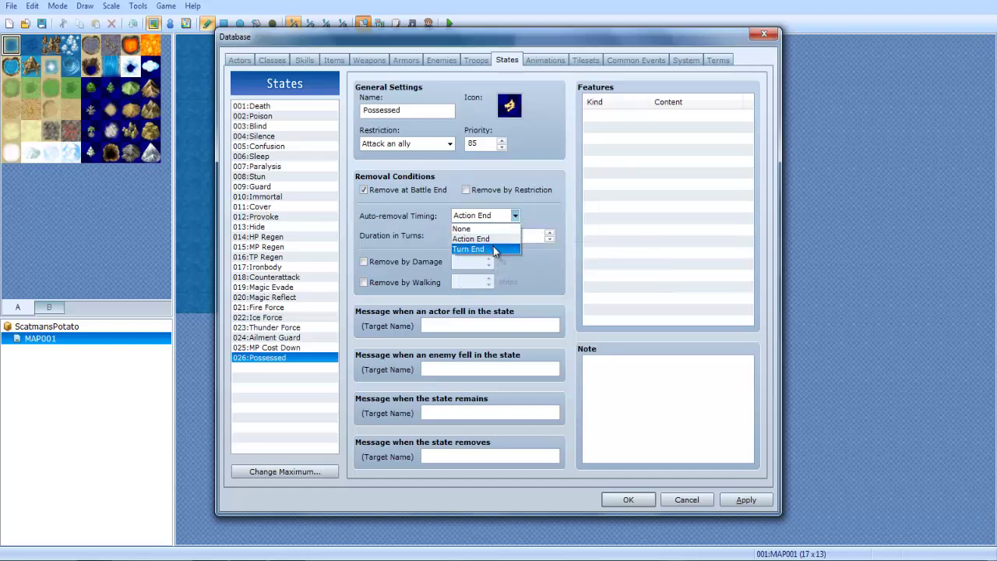
{"action": "left_click", "coordinate": [496, 249]}
{"action": "left_click", "coordinate": [503, 219]}
{"action": "left_click", "coordinate": [487, 239]}
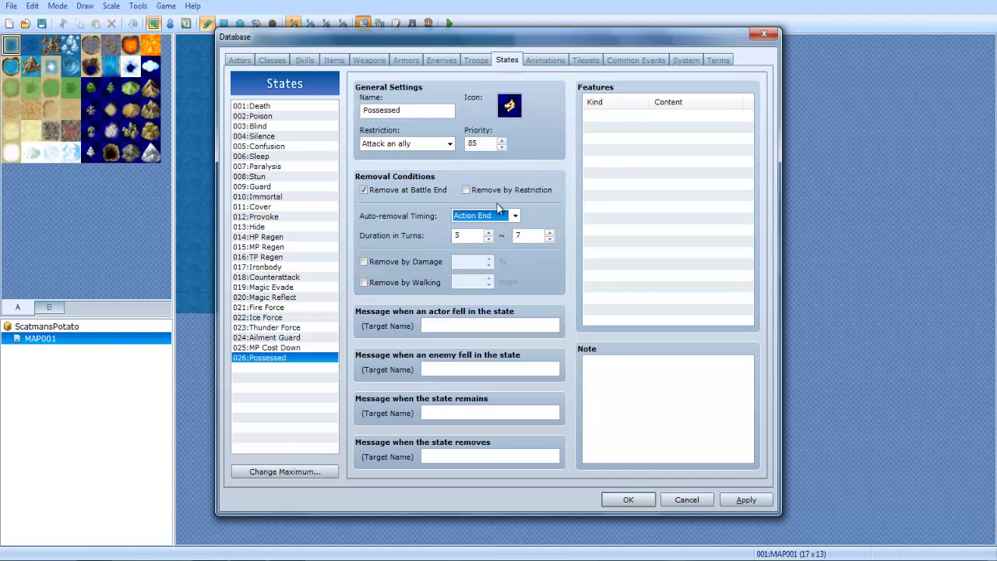
{"action": "mouse_move", "coordinate": [414, 214]}
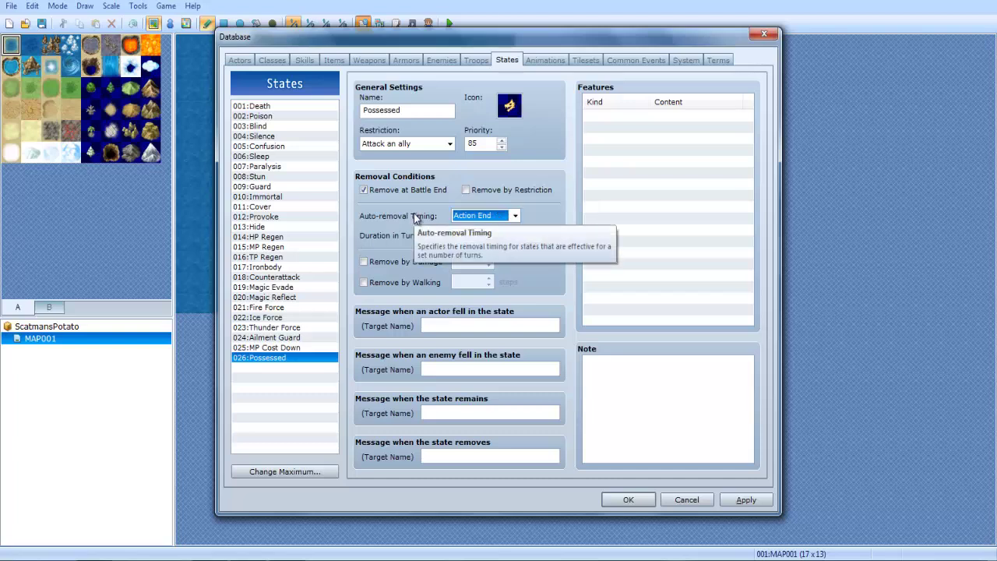
{"action": "left_click", "coordinate": [464, 219]}
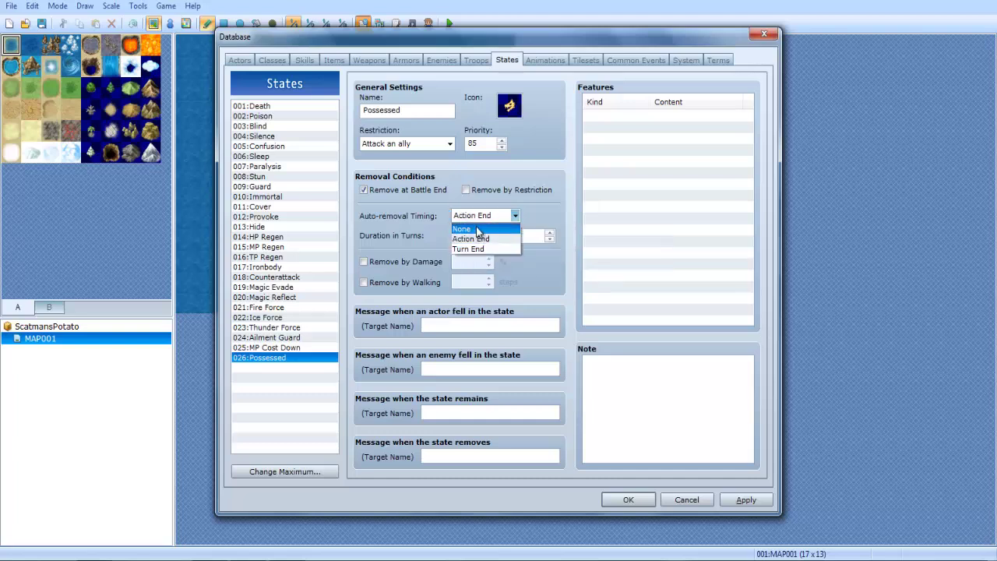
{"action": "left_click", "coordinate": [515, 215]}
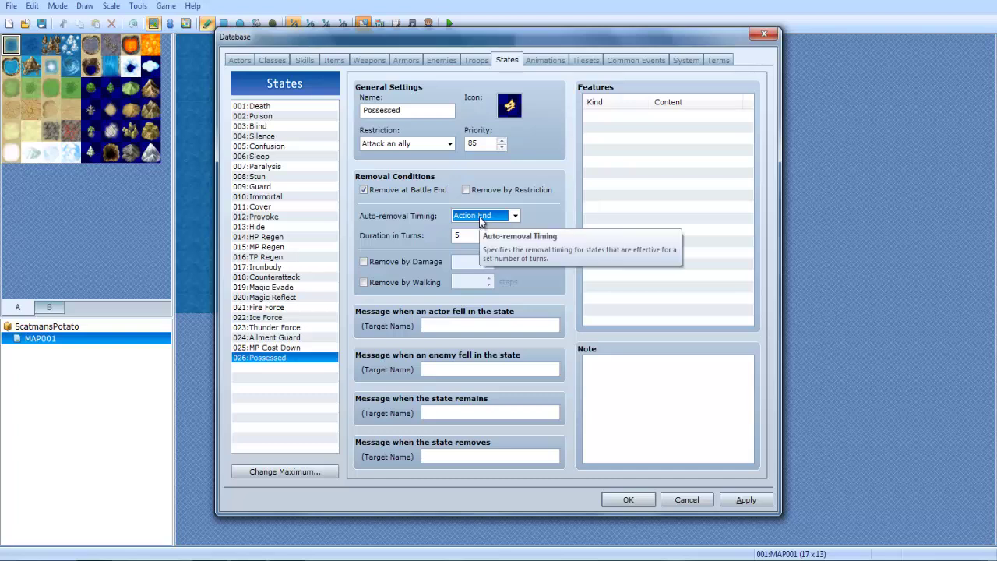
{"action": "left_click", "coordinate": [480, 217]}
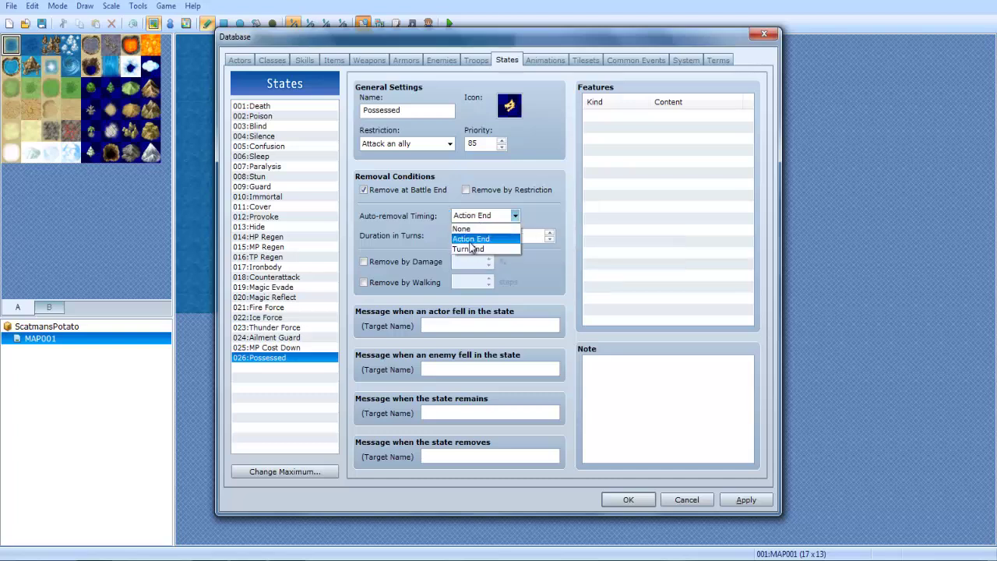
{"action": "left_click", "coordinate": [569, 226]}
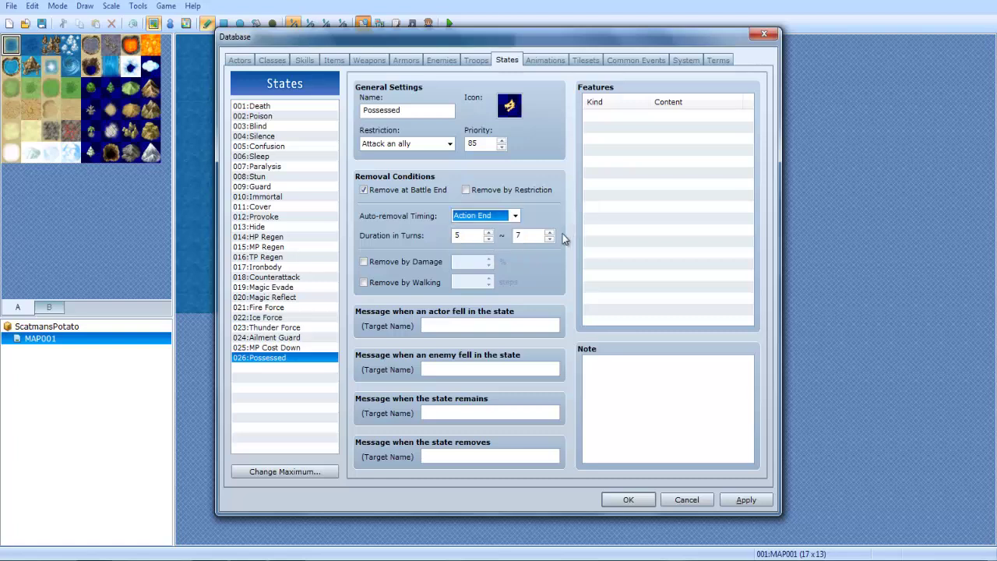
{"action": "left_click", "coordinate": [423, 263]}
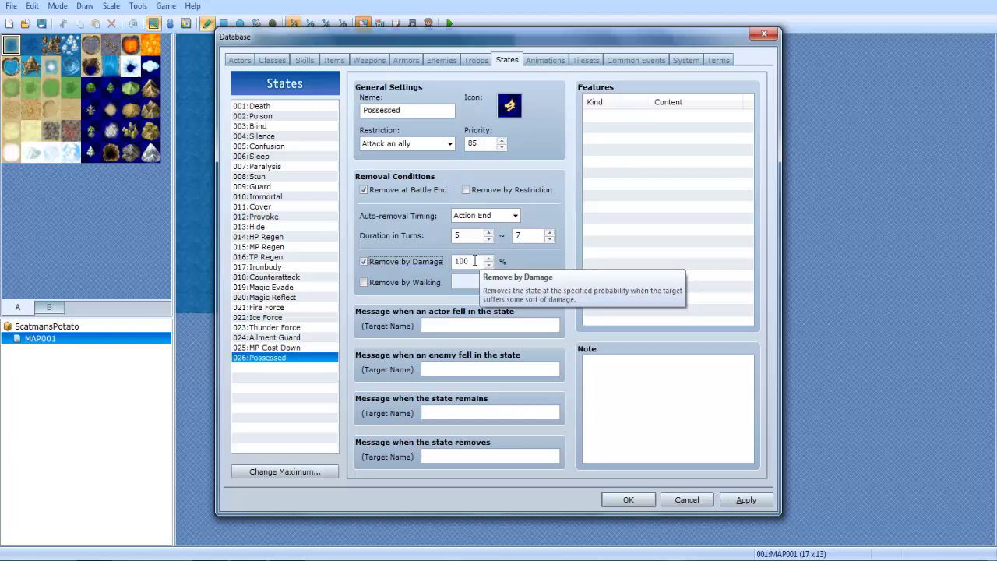
Disable Remove by Damage, and try then disable Remove by Walking after checking its steps
{"action": "left_click", "coordinate": [402, 263]}
{"action": "left_click", "coordinate": [416, 284]}
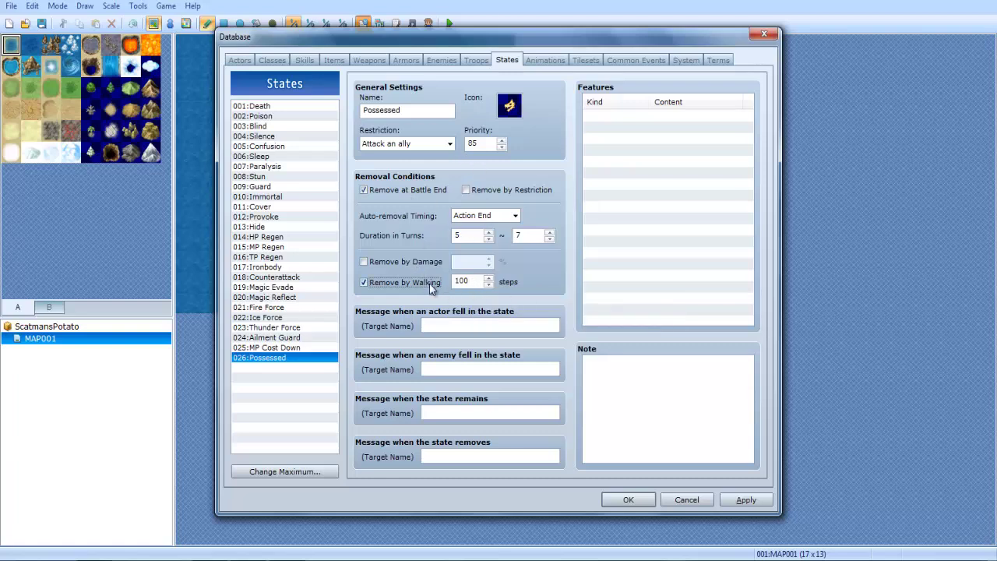
{"action": "left_click", "coordinate": [620, 116]}
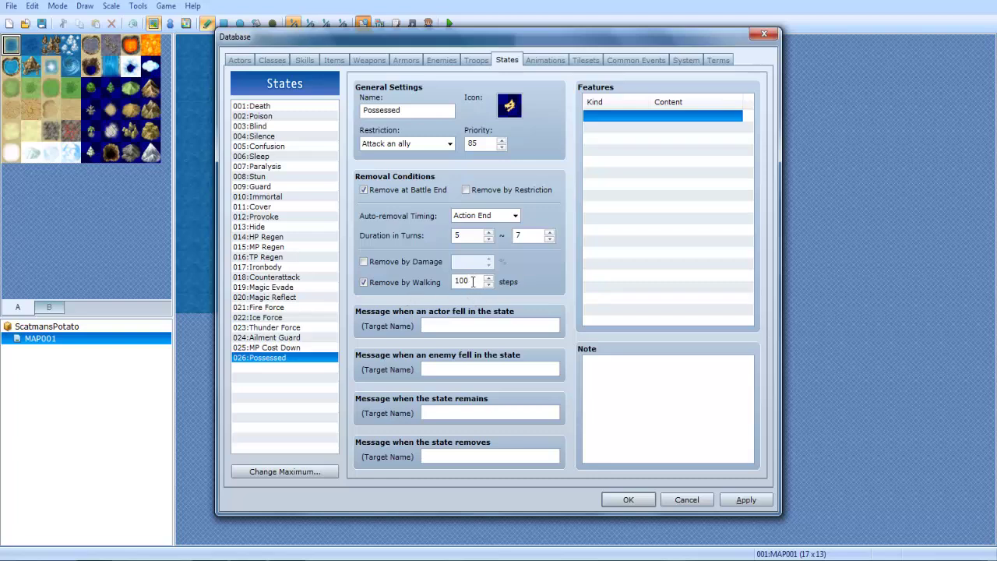
{"action": "double_click", "coordinate": [473, 282]}
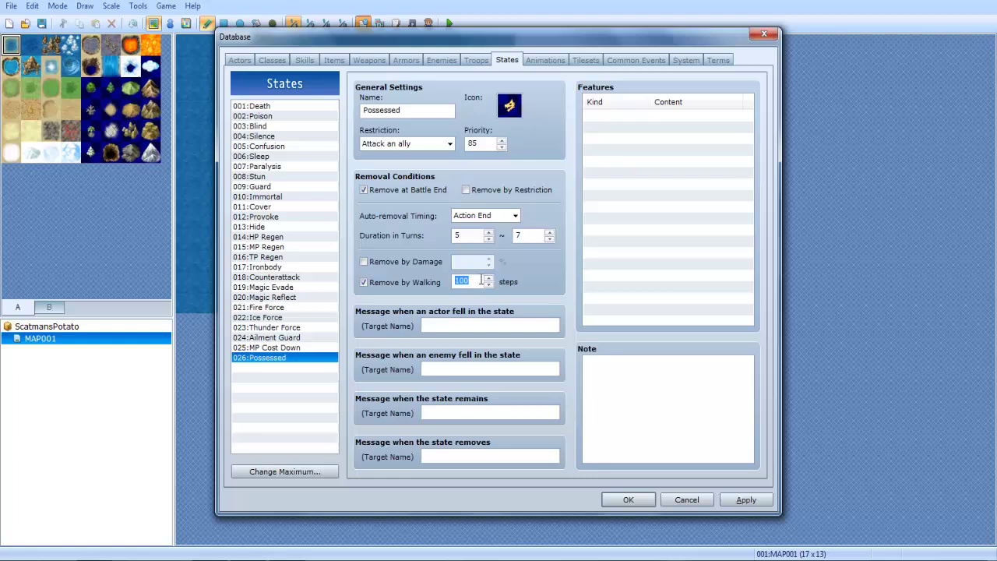
{"action": "left_click", "coordinate": [473, 285]}
{"action": "double_click", "coordinate": [463, 281]}
{"action": "double_click", "coordinate": [411, 283]}
{"action": "left_click", "coordinate": [406, 285]}
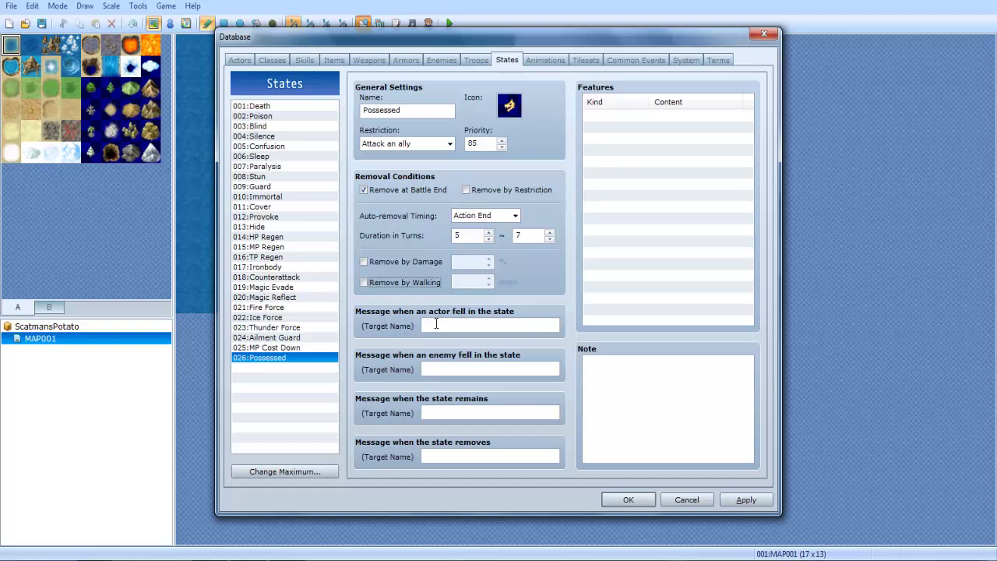
Enter 'became possessed!' as the actor message and retype the state name 'Possessed'
{"action": "left_click", "coordinate": [440, 325]}
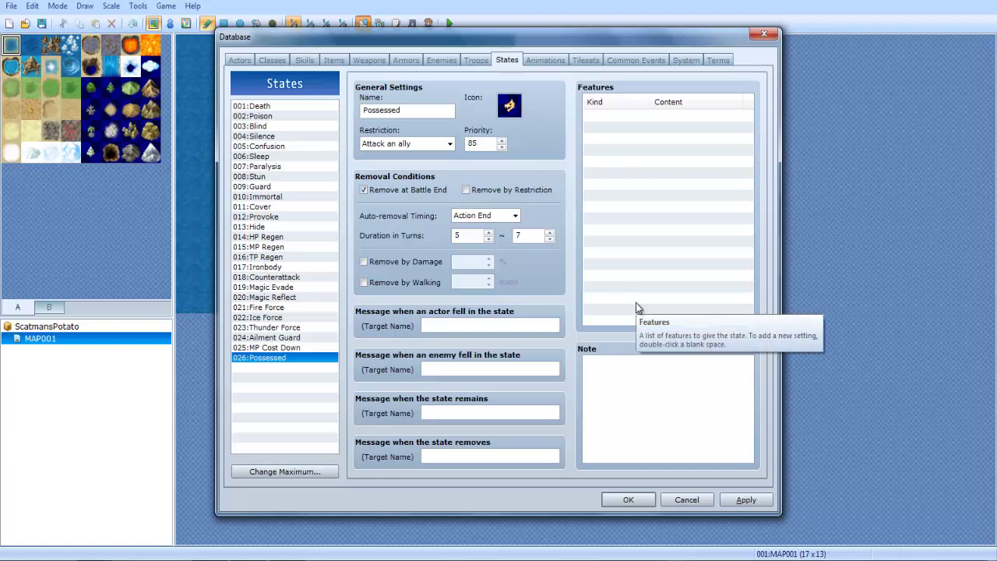
{"action": "type", "text": "became possessed!"}
{"action": "double_click", "coordinate": [403, 110]}
{"action": "type", "text": "Possessed"}
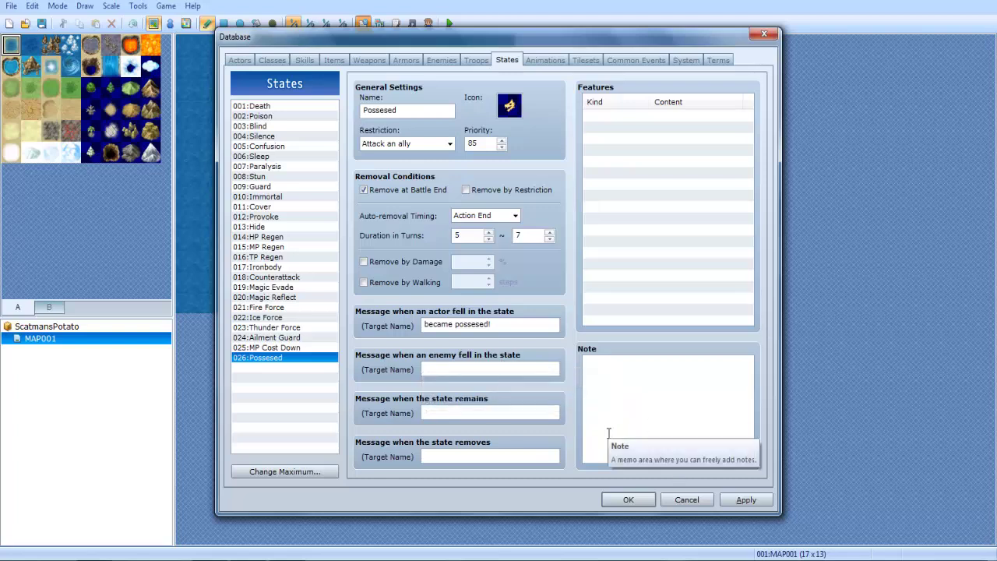
Copy the actor message into the enemy message field
{"action": "left_click_drag", "start_coordinate": [424, 325], "coordinate": [489, 325]}
{"action": "key", "text": "ctrl+c"}
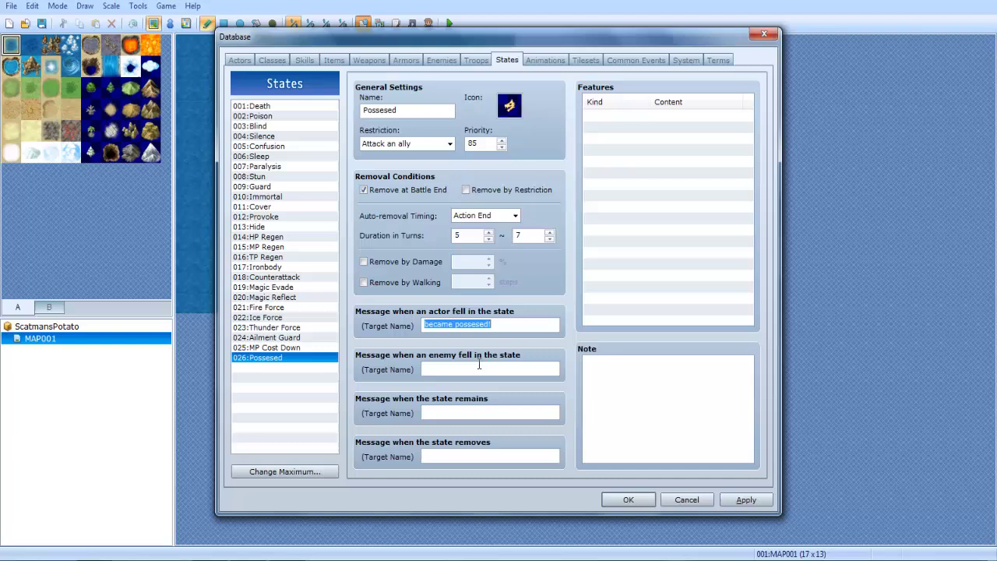
{"action": "left_click", "coordinate": [481, 368]}
{"action": "key", "text": "ctrl+v"}
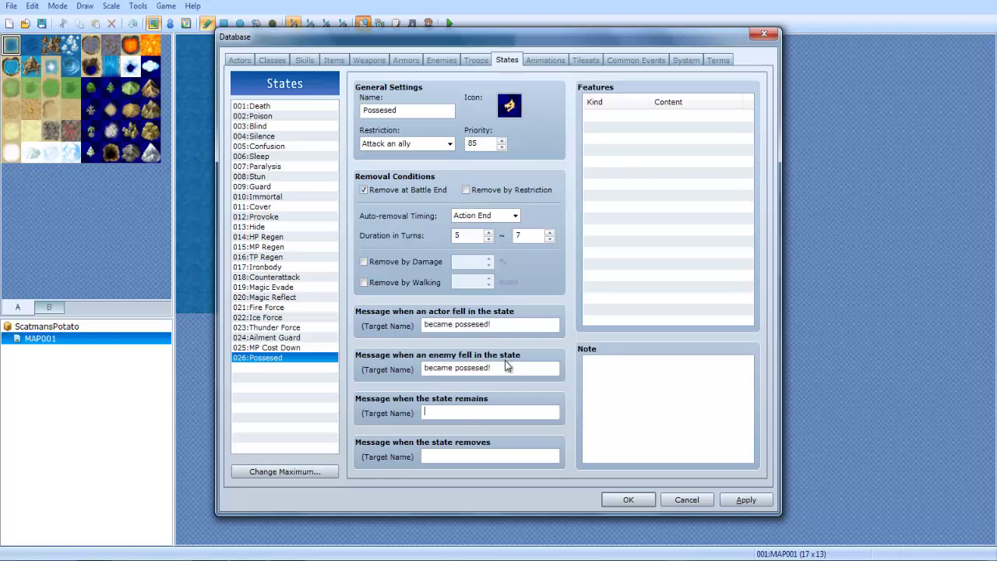
{"action": "left_click", "coordinate": [505, 366]}
{"action": "left_click", "coordinate": [517, 327]}
{"action": "left_click", "coordinate": [516, 369]}
Leave the state-remains message empty, set removal message 'is no longer possessed!', and apply
{"action": "left_click", "coordinate": [507, 411]}
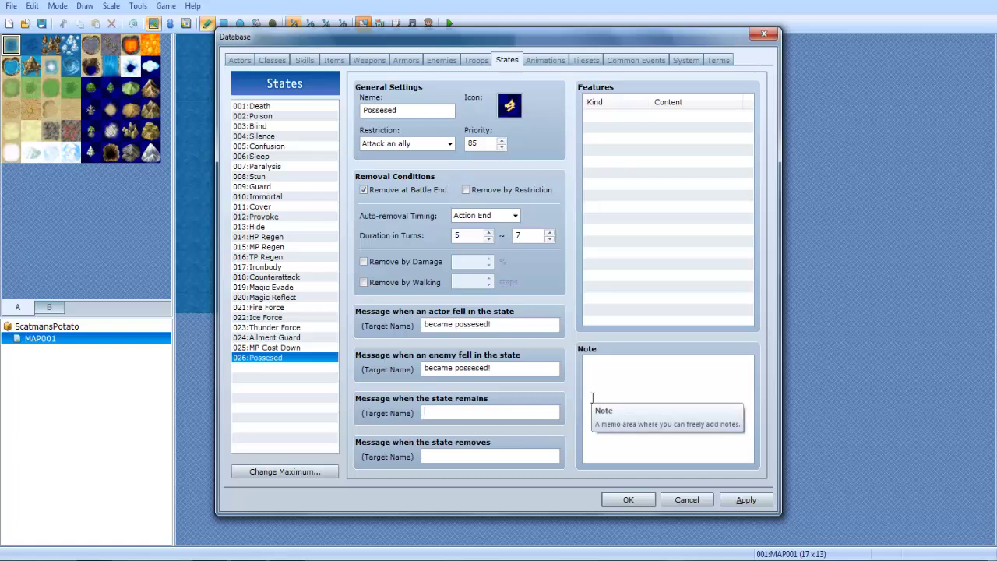
{"action": "type", "text": "is still"}
{"action": "key", "text": "shift+Home"}
{"action": "key", "text": "BackSpace"}
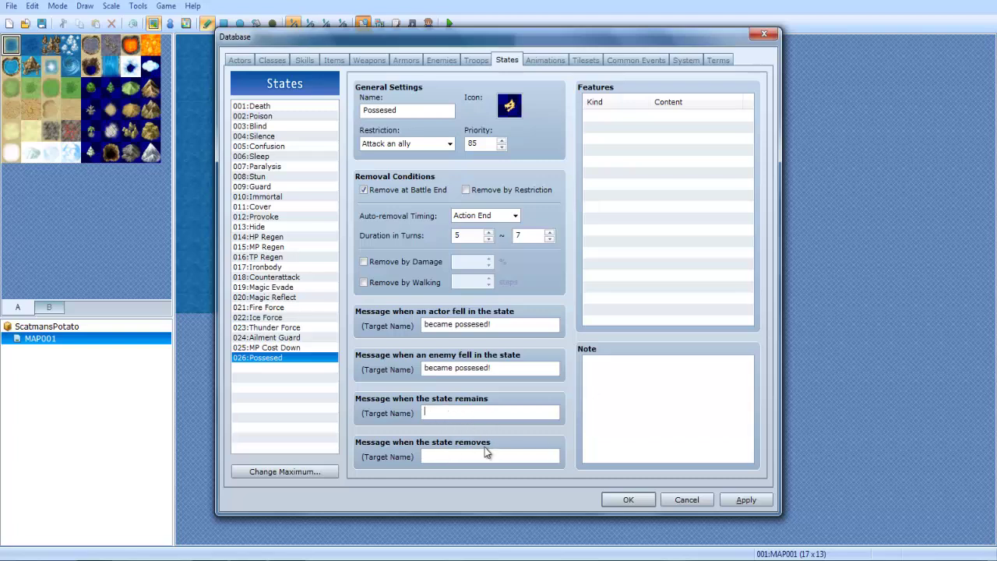
{"action": "left_click", "coordinate": [459, 456]}
{"action": "type", "text": "is no longer possessed!"}
{"action": "left_click", "coordinate": [745, 500]}
Open Possessed's feature editor and browse the Rate, Param, Attack, Skill, Equip and Other tabs
{"action": "double_click", "coordinate": [666, 180]}
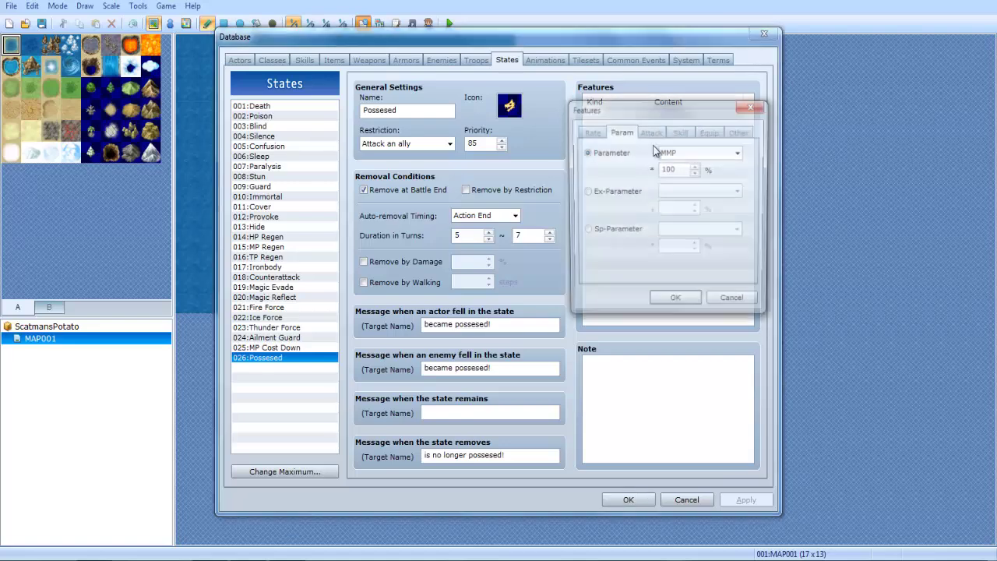
{"action": "left_click_drag", "start_coordinate": [646, 111], "coordinate": [459, 117]}
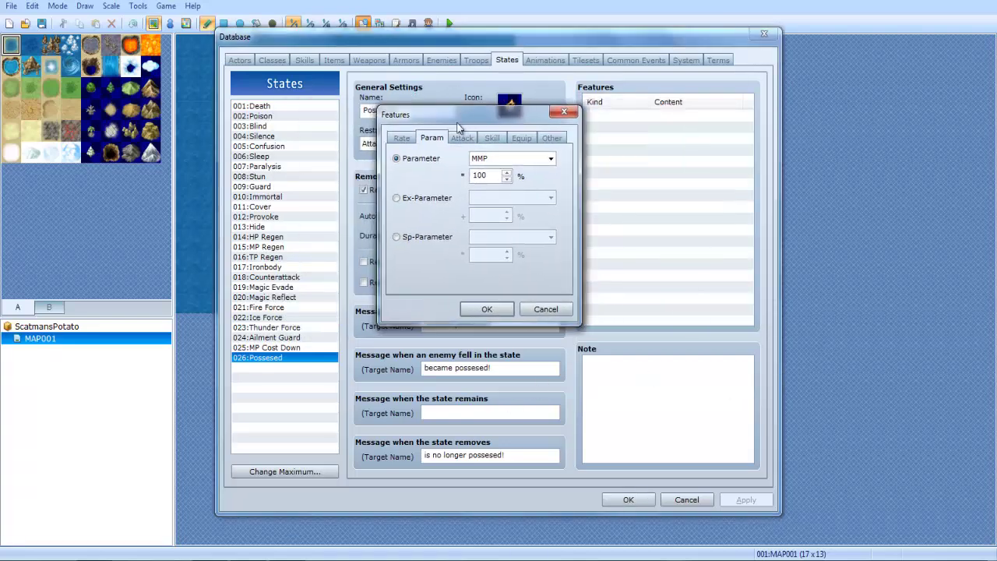
{"action": "left_click", "coordinate": [403, 138]}
{"action": "left_click", "coordinate": [427, 159]}
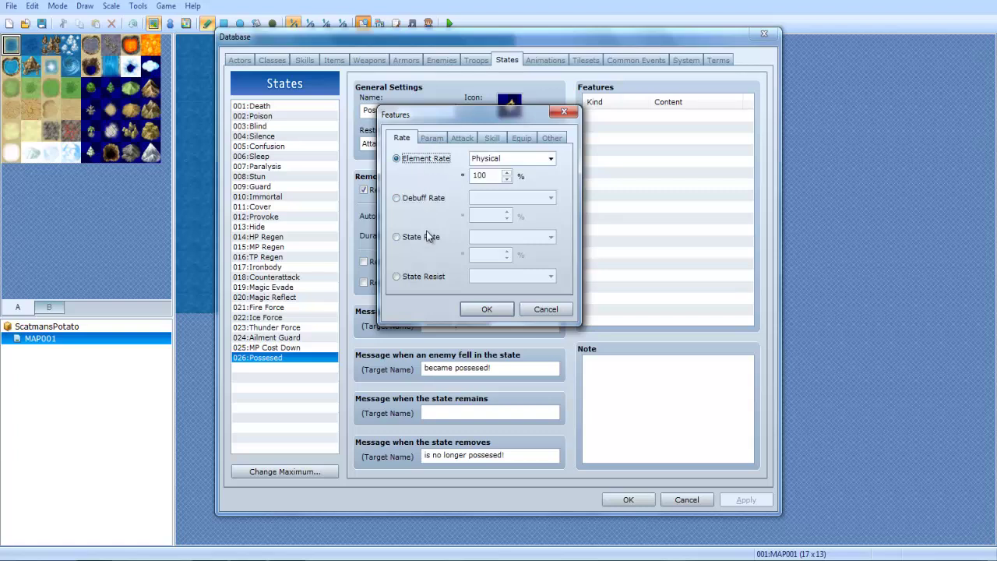
{"action": "left_click", "coordinate": [448, 140]}
{"action": "left_click", "coordinate": [462, 138]}
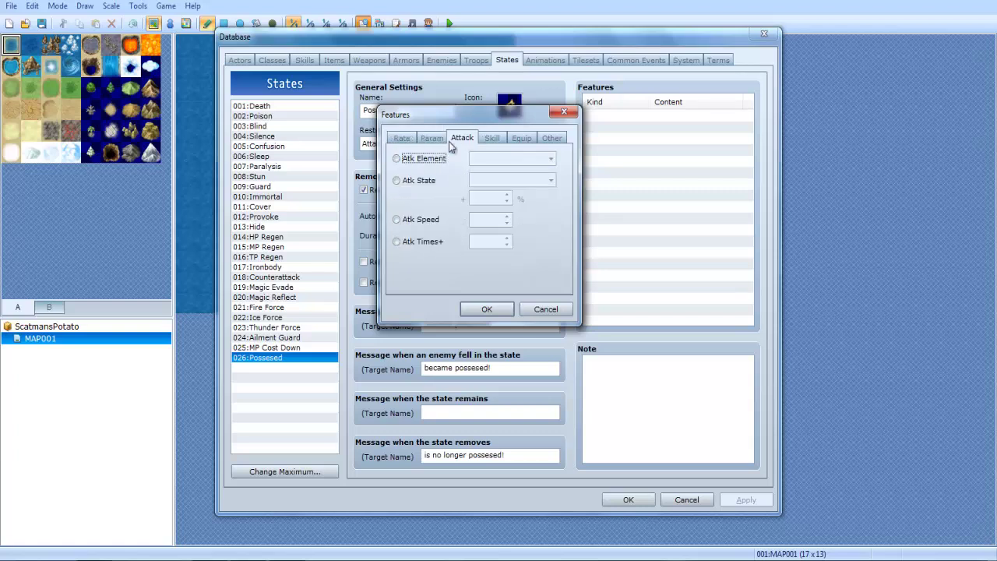
{"action": "left_click", "coordinate": [492, 138]}
{"action": "left_click", "coordinate": [546, 138]}
{"action": "left_click", "coordinate": [521, 138]}
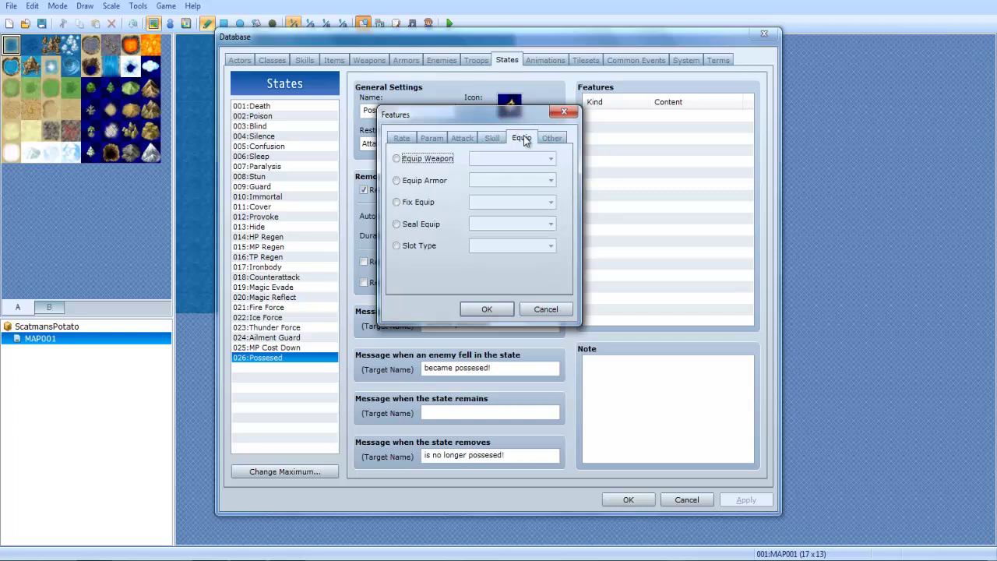
{"action": "left_click", "coordinate": [551, 138]}
Try Special Flag, Action Times+, Add Skill Type and Debuff Rate, then cancel without adding anything
{"action": "left_click", "coordinate": [407, 181]}
{"action": "left_click", "coordinate": [447, 159]}
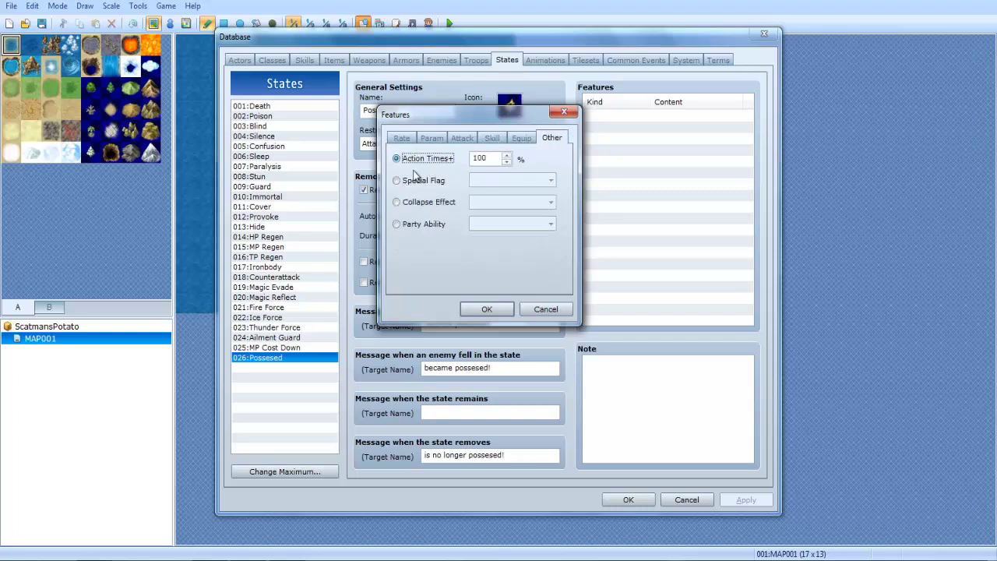
{"action": "left_click", "coordinate": [419, 181]}
{"action": "left_click", "coordinate": [427, 158]}
{"action": "left_click", "coordinate": [522, 138]}
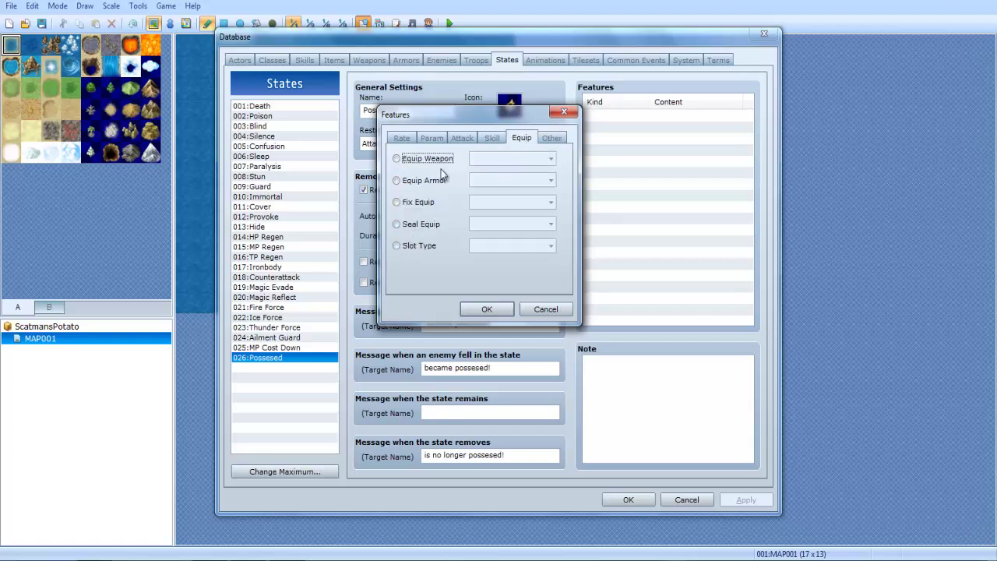
{"action": "left_click", "coordinate": [492, 138]}
{"action": "left_click", "coordinate": [426, 160]}
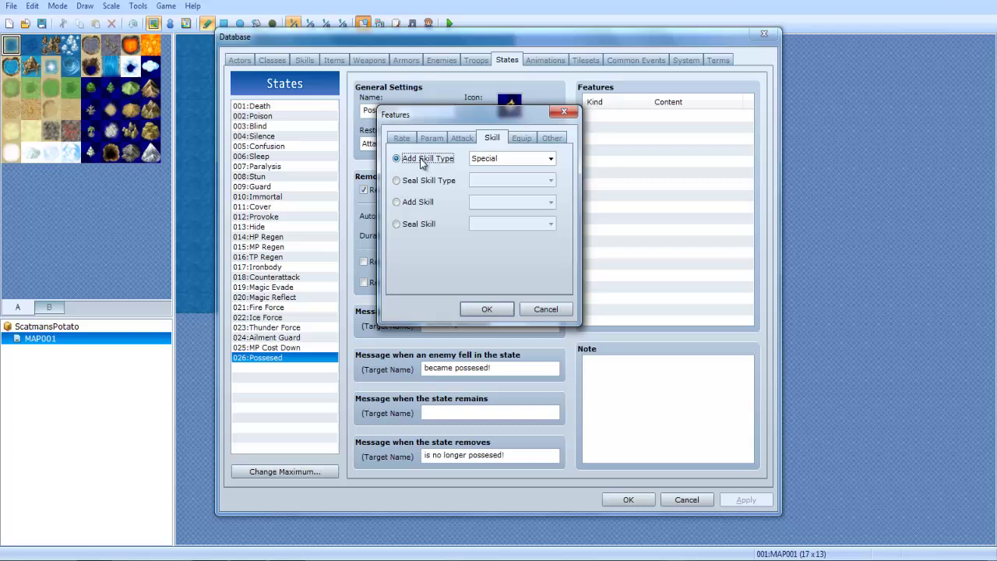
{"action": "left_click", "coordinate": [416, 140]}
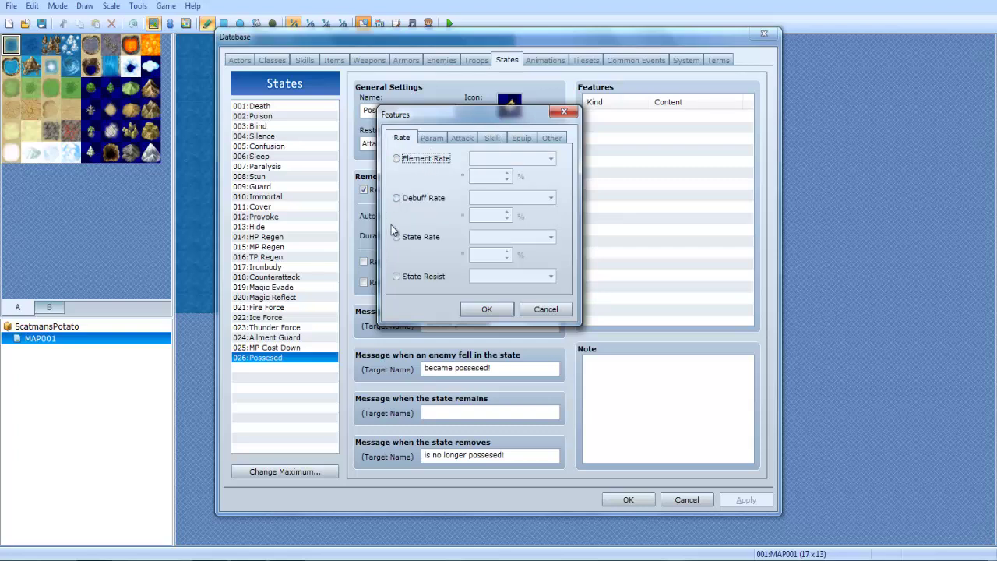
{"action": "left_click", "coordinate": [412, 199]}
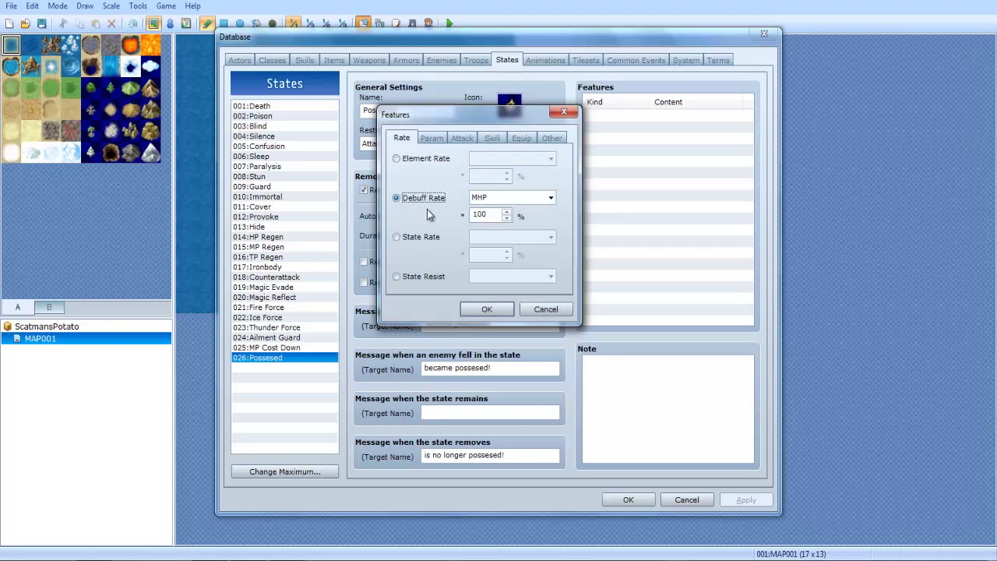
{"action": "left_click", "coordinate": [528, 311]}
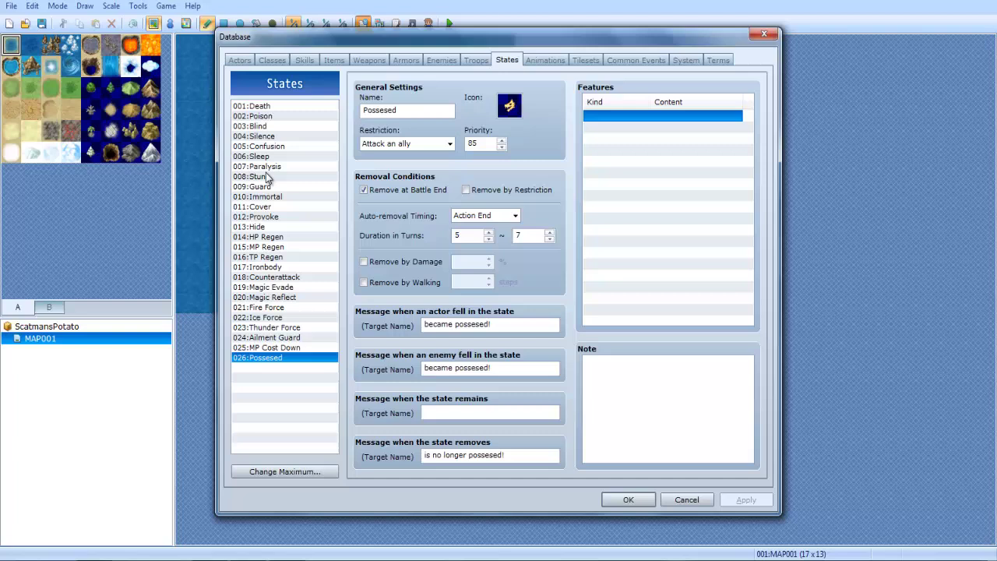
Select 002:Poison, open its feature editor and review Element Rate, Debuff Rate, State Rate and State Resist
{"action": "left_click", "coordinate": [260, 116]}
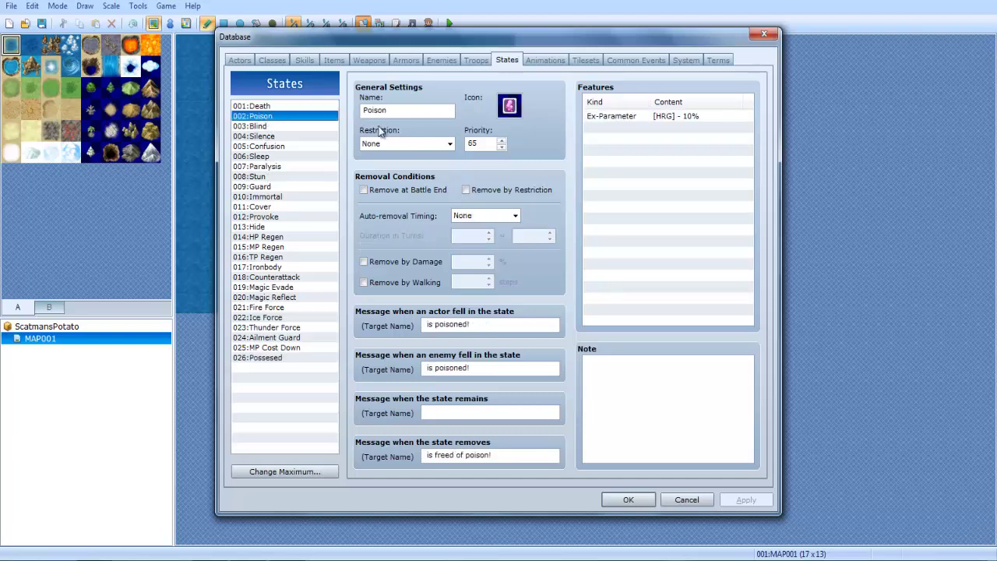
{"action": "left_click", "coordinate": [624, 119]}
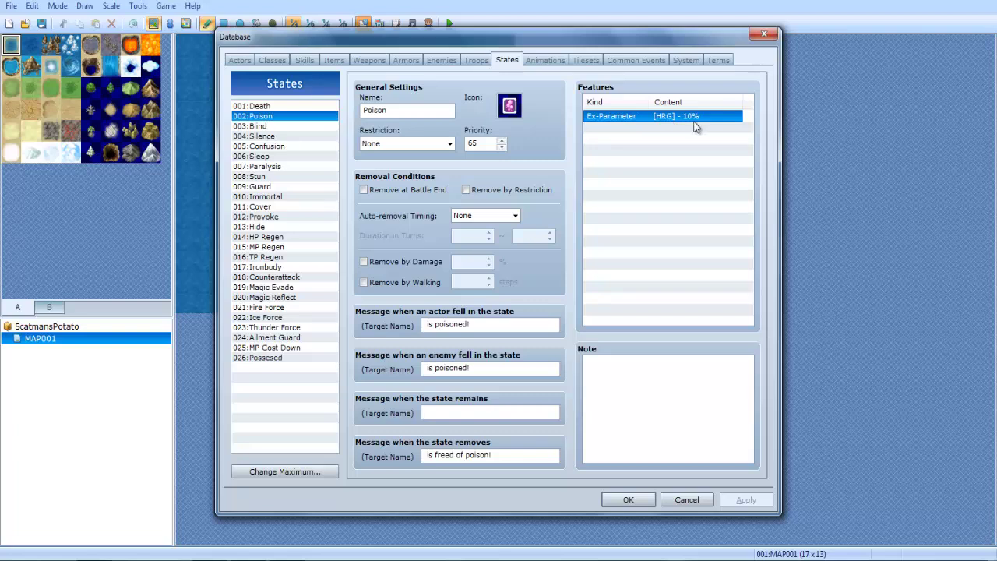
{"action": "double_click", "coordinate": [665, 147]}
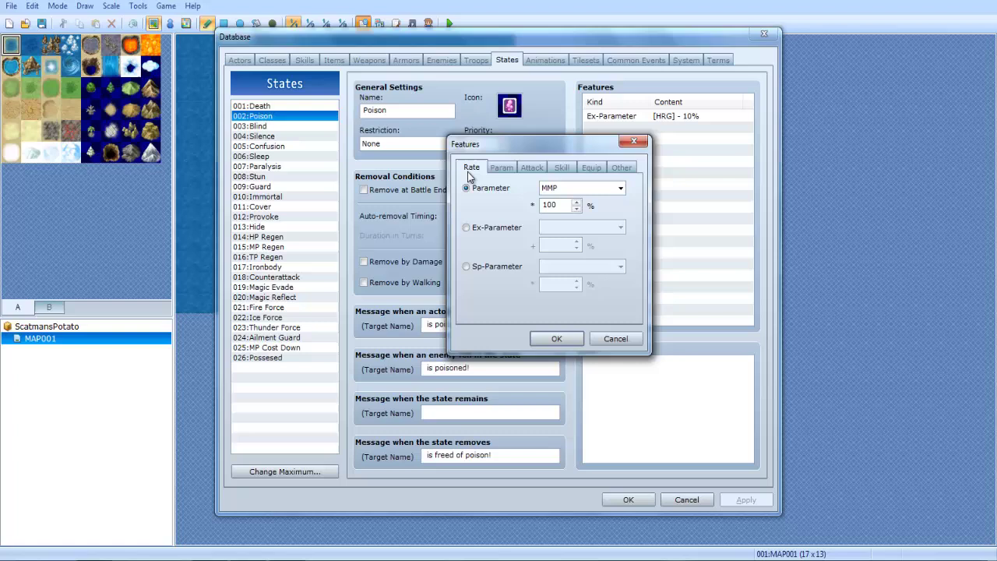
{"action": "left_click", "coordinate": [532, 168]}
{"action": "left_click", "coordinate": [560, 167]}
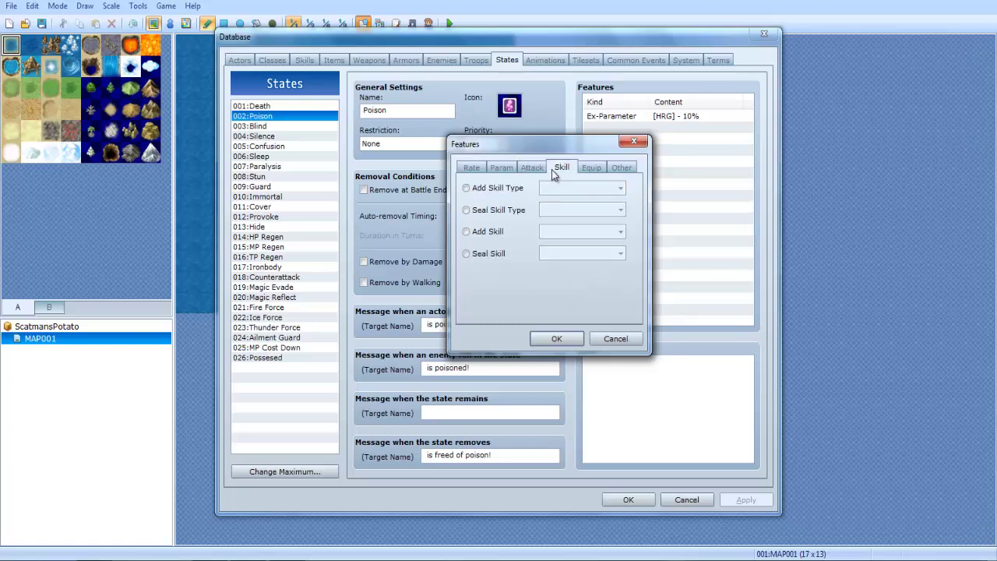
{"action": "left_click", "coordinate": [472, 168]}
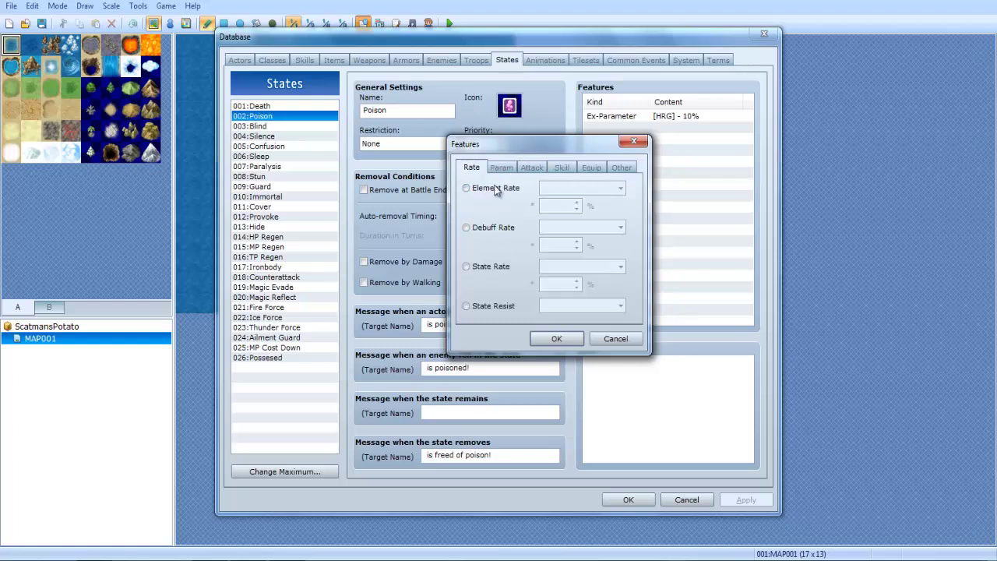
{"action": "left_click", "coordinate": [496, 189]}
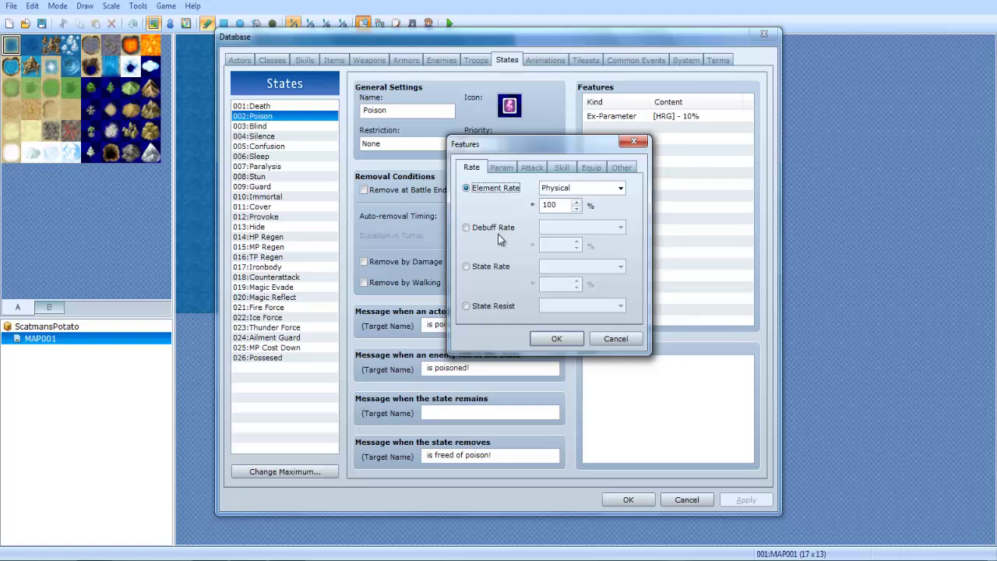
{"action": "left_click", "coordinate": [497, 228]}
{"action": "left_click", "coordinate": [565, 227]}
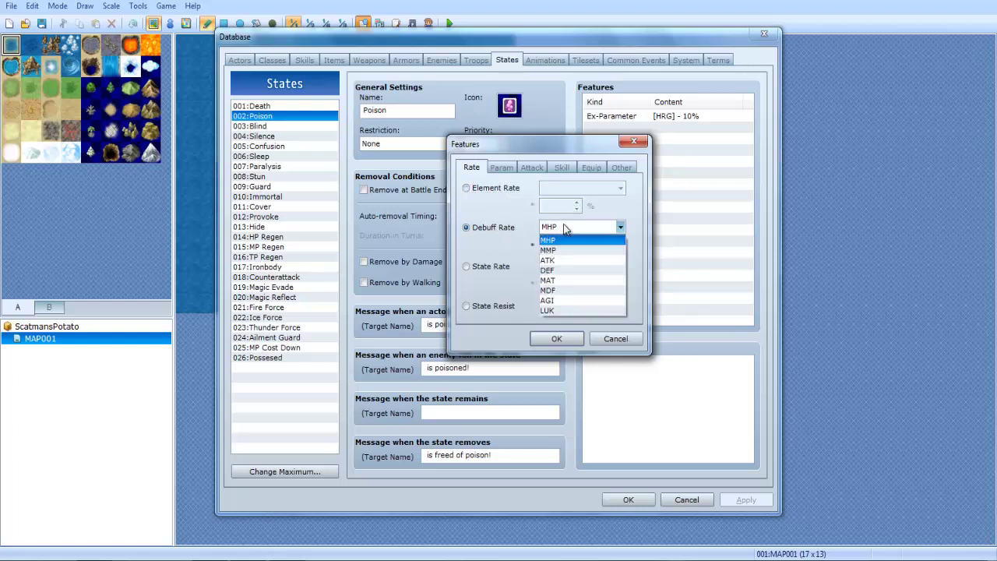
{"action": "left_click", "coordinate": [505, 263]}
{"action": "left_click", "coordinate": [493, 266]}
{"action": "left_click", "coordinate": [492, 306]}
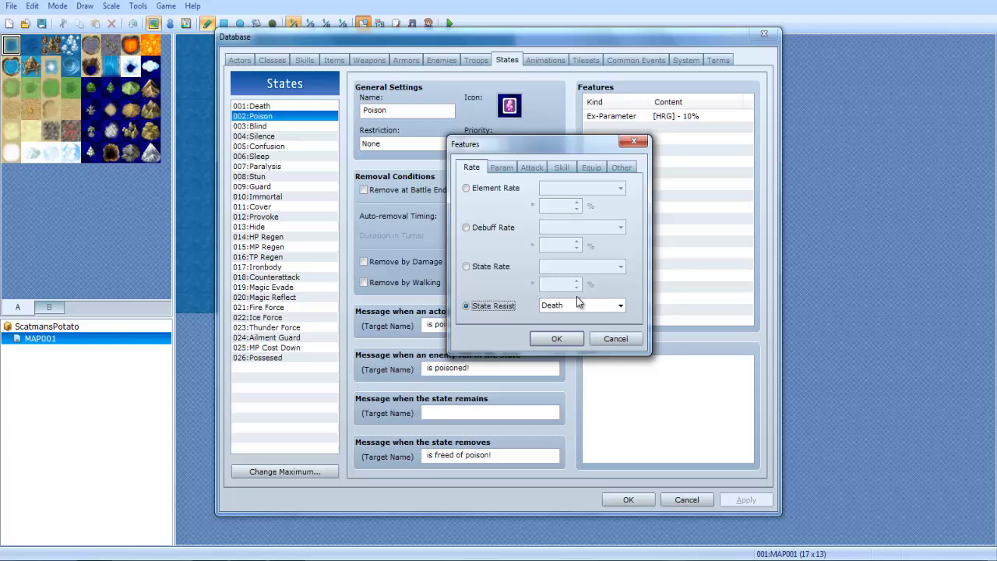
Look over the Parameter and Ex-Parameter options, picking HRG, then cancel without saving
{"action": "left_click", "coordinate": [502, 167]}
{"action": "left_click", "coordinate": [502, 189]}
{"action": "left_click", "coordinate": [577, 189]}
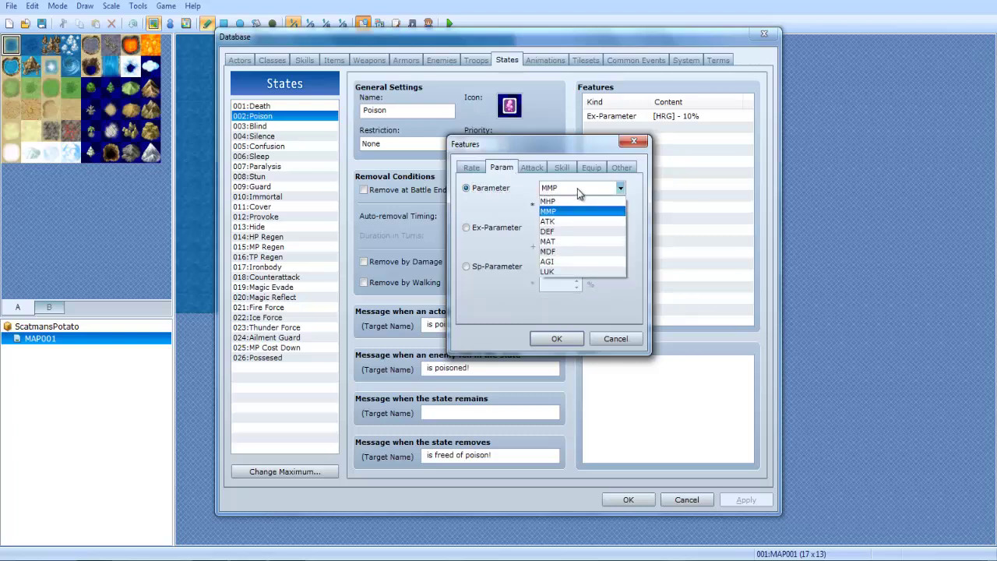
{"action": "left_click", "coordinate": [577, 188]}
{"action": "left_click", "coordinate": [498, 228]}
{"action": "left_click", "coordinate": [575, 226]}
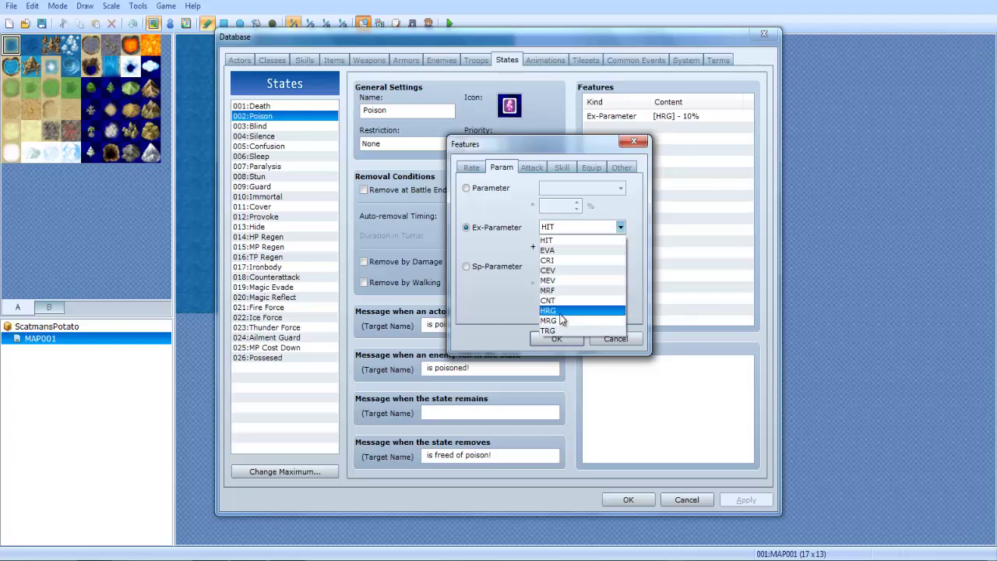
{"action": "left_click", "coordinate": [560, 311]}
{"action": "left_click", "coordinate": [563, 245]}
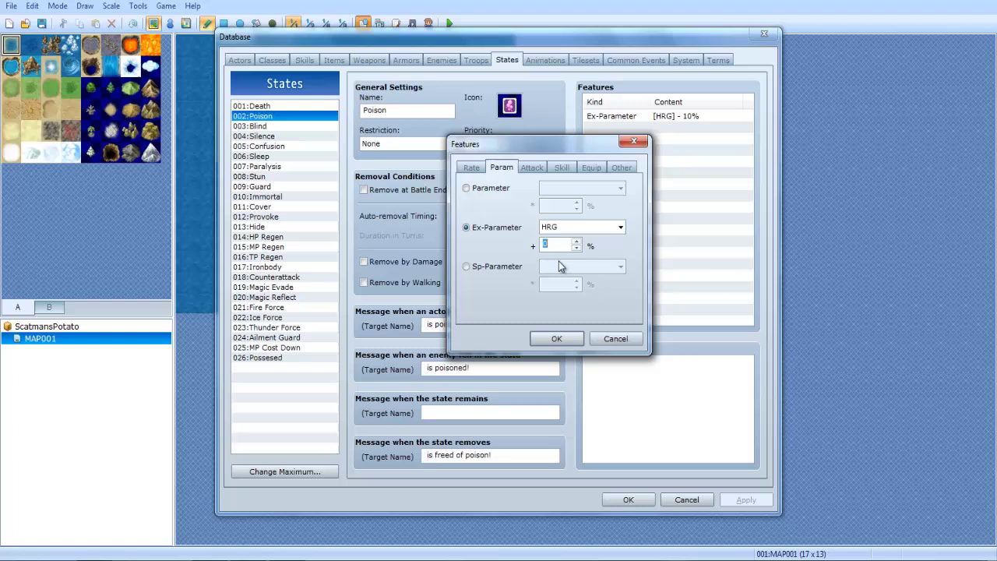
{"action": "left_click", "coordinate": [611, 341]}
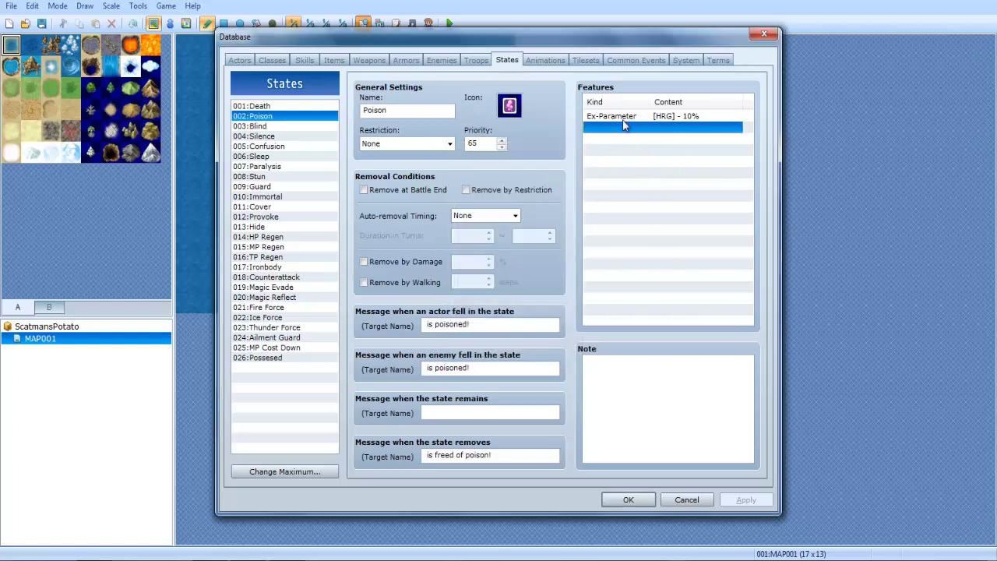
Open Poison's HRG -10% feature for editing and cancel, leaving it unchanged
{"action": "right_click", "coordinate": [625, 118]}
{"action": "left_click", "coordinate": [655, 129]}
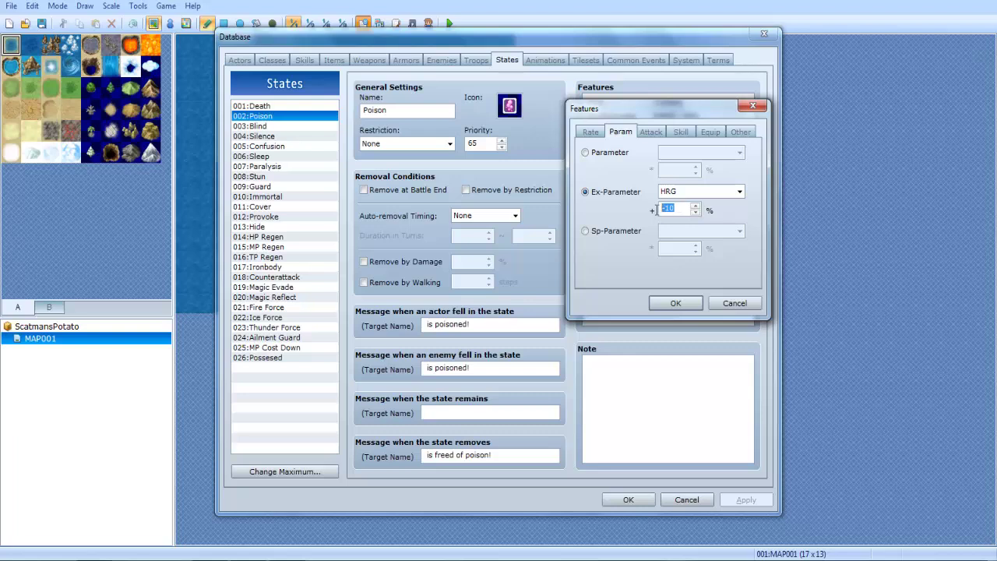
{"action": "left_click", "coordinate": [726, 307]}
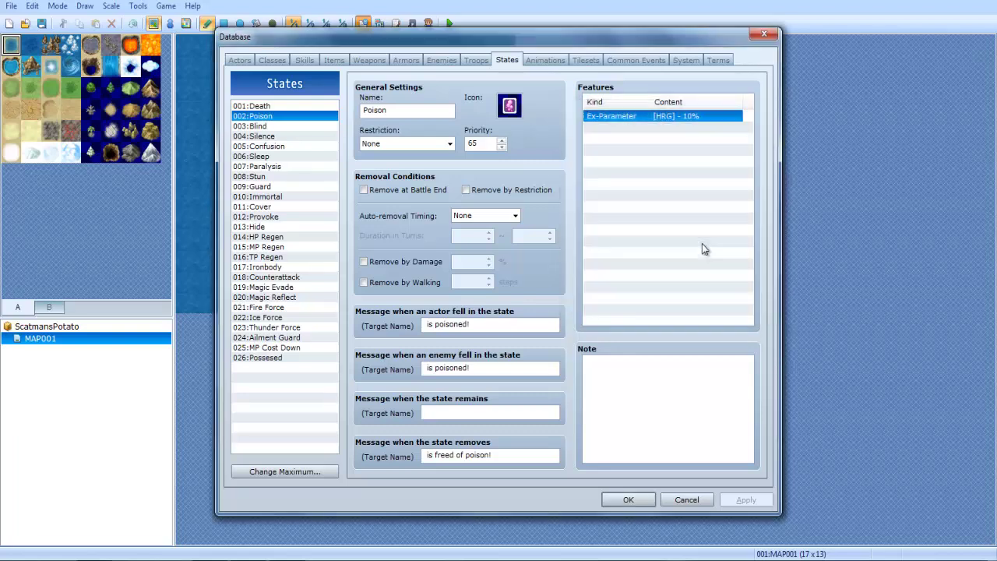
{"action": "left_click", "coordinate": [683, 118]}
Select 026:Possessed and check its Rate and Param feature options, then cancel
{"action": "left_click", "coordinate": [296, 356]}
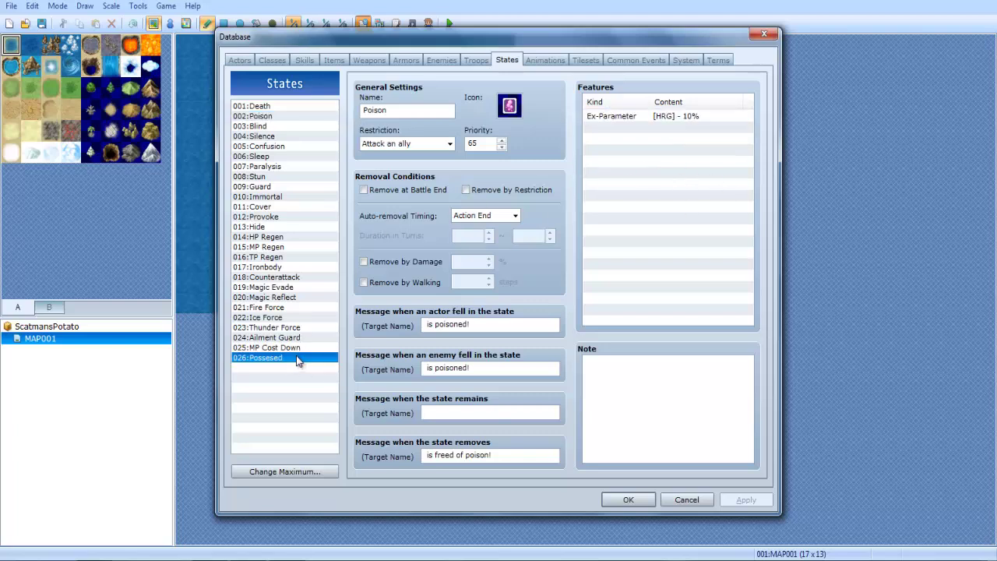
{"action": "double_click", "coordinate": [653, 190]}
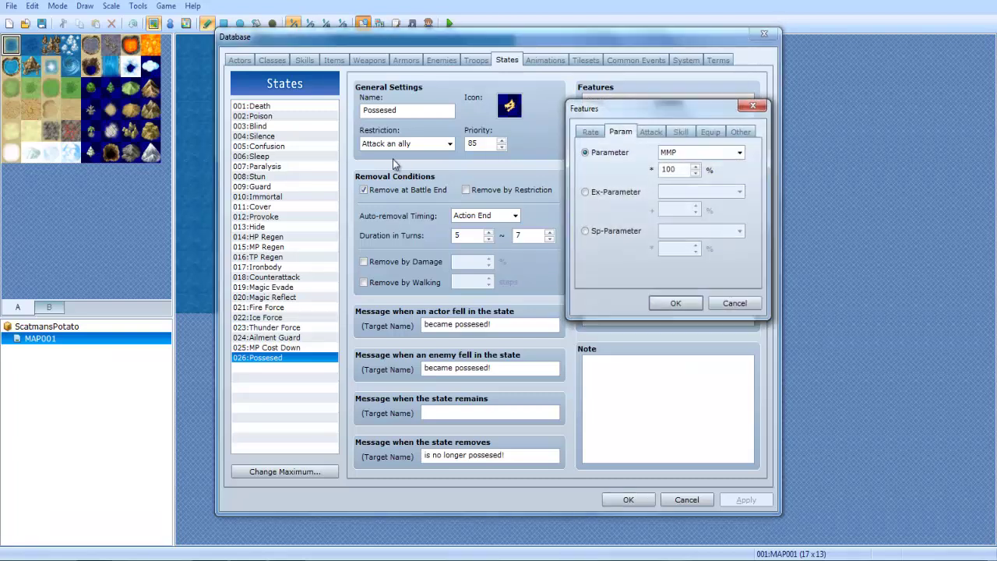
{"action": "left_click", "coordinate": [591, 131]}
{"action": "left_click", "coordinate": [621, 133]}
{"action": "left_click", "coordinate": [735, 304]}
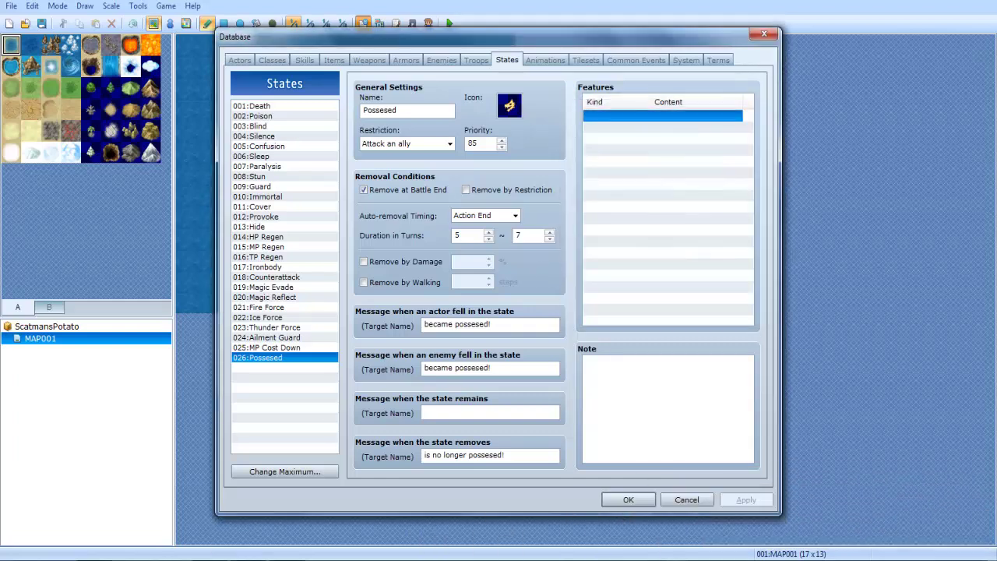
Reopen Possessed's feature editor, look at the Equip options and close it
{"action": "mouse_move", "coordinate": [941, 512]}
{"action": "double_click", "coordinate": [614, 153]}
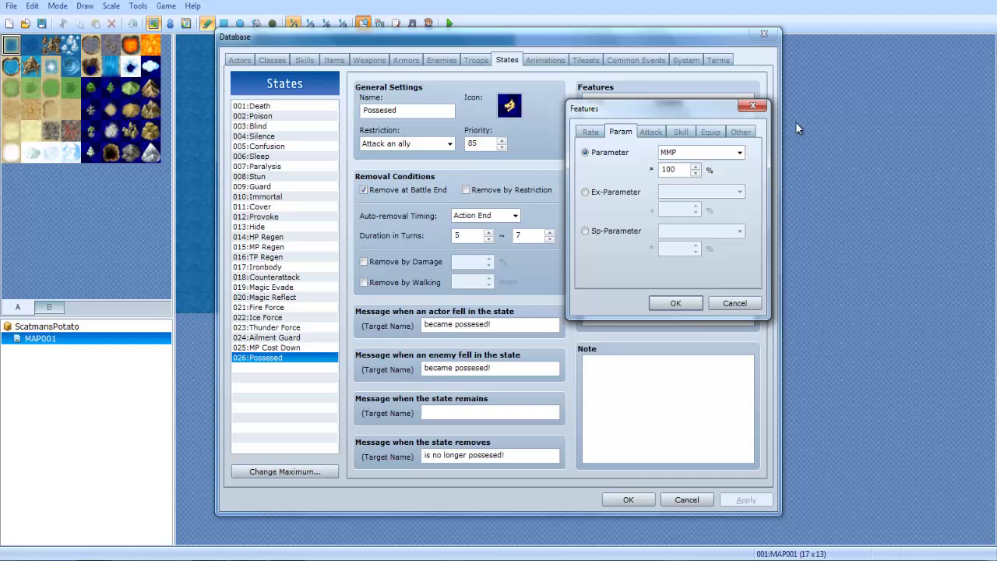
{"action": "left_click", "coordinate": [710, 132]}
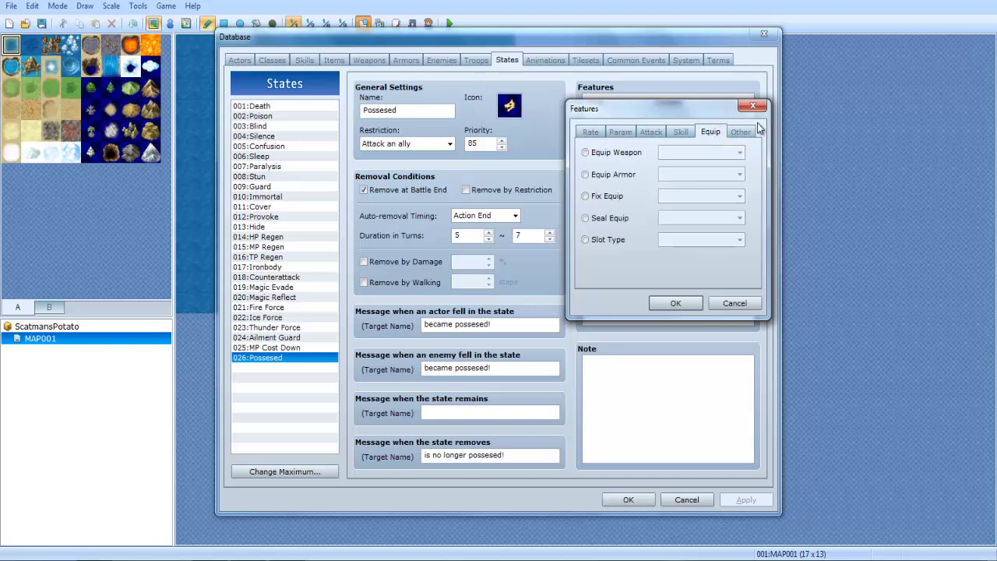
{"action": "left_click", "coordinate": [753, 108]}
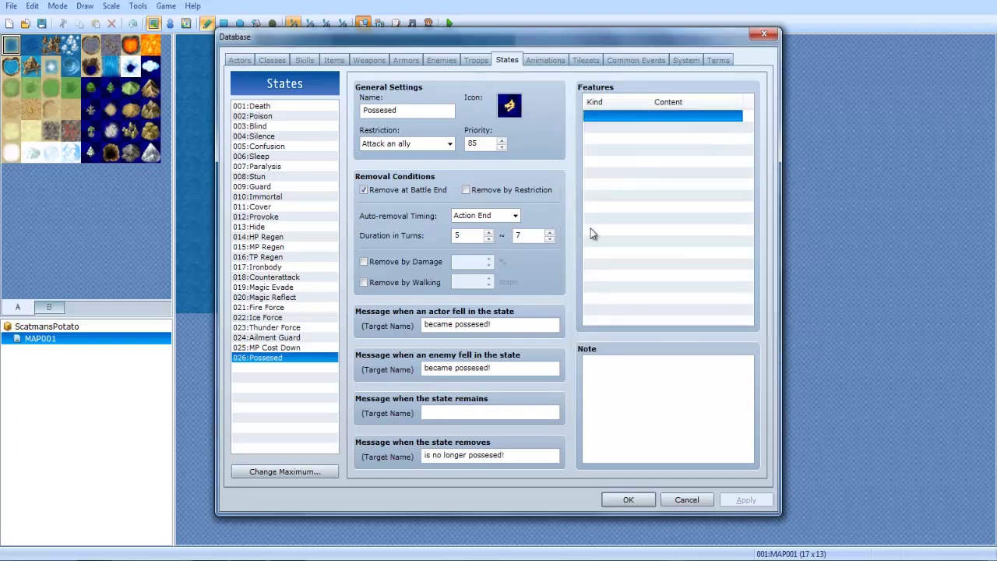
Add an Ex-Parameter EVA feature to Possessed, entering 150 as the value
{"action": "double_click", "coordinate": [687, 266]}
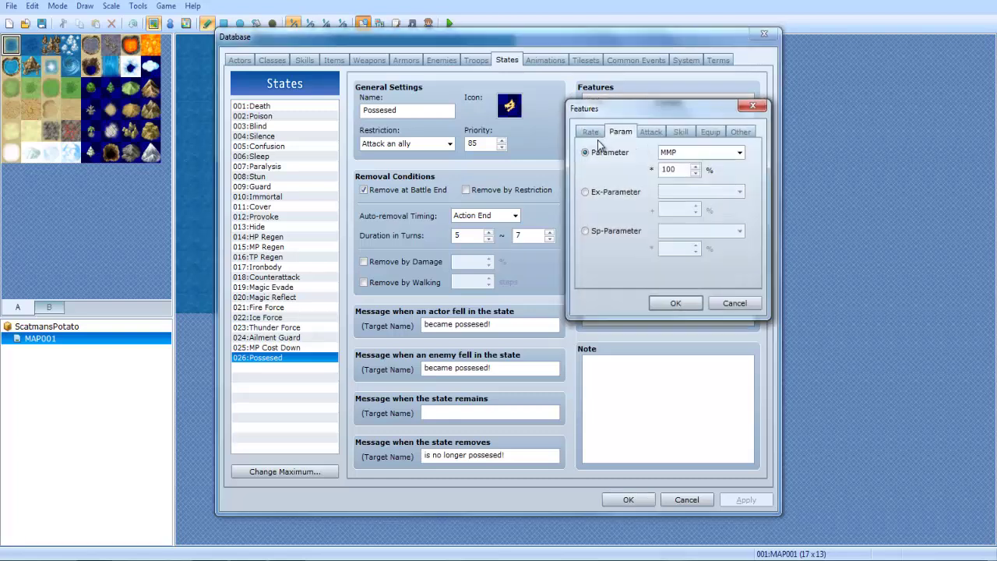
{"action": "left_click", "coordinate": [608, 191]}
{"action": "left_click", "coordinate": [687, 192]}
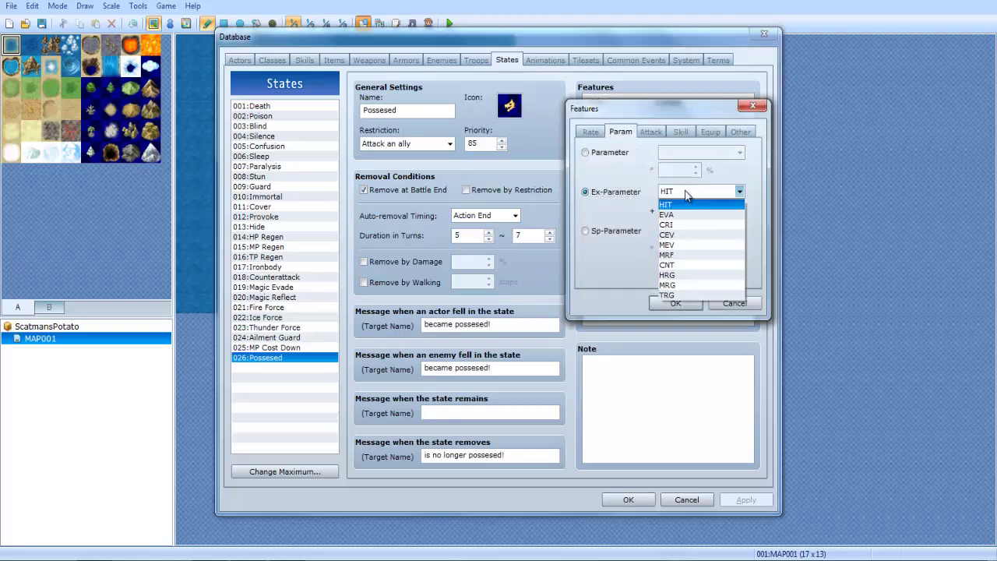
{"action": "left_click", "coordinate": [686, 190]}
{"action": "left_click", "coordinate": [686, 192]}
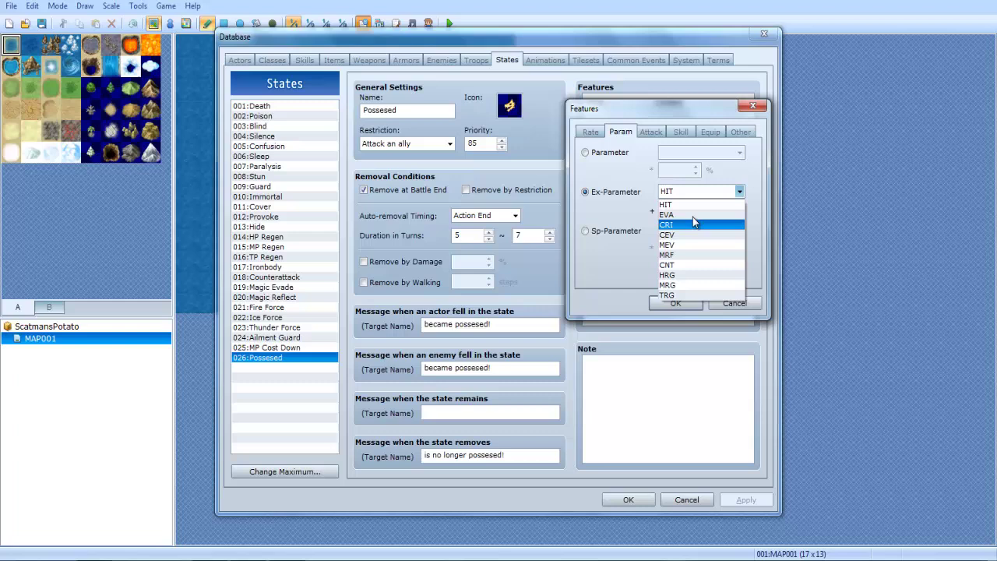
{"action": "left_click", "coordinate": [696, 215]}
{"action": "left_click", "coordinate": [677, 209]}
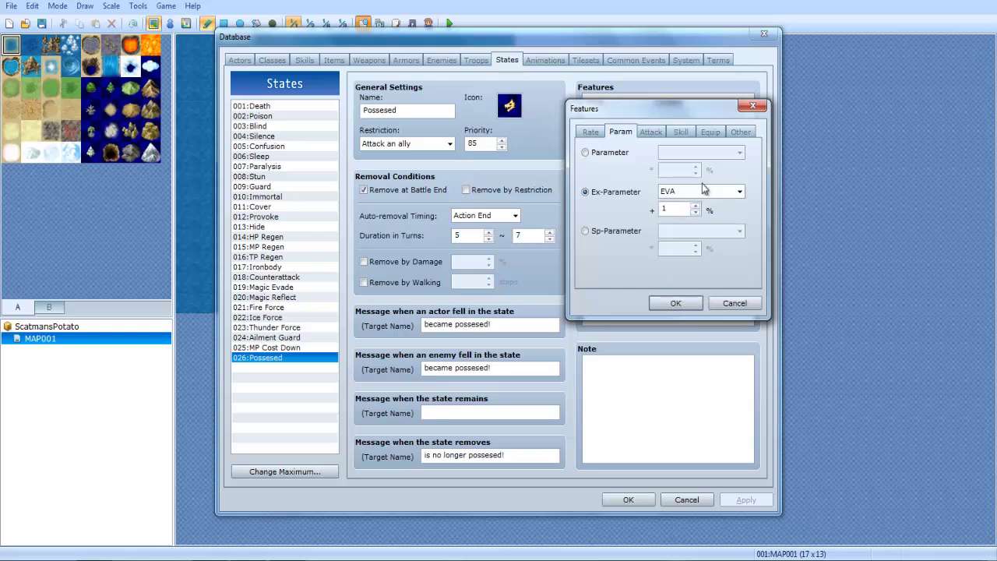
{"action": "type", "text": "150"}
{"action": "key", "text": "Return"}
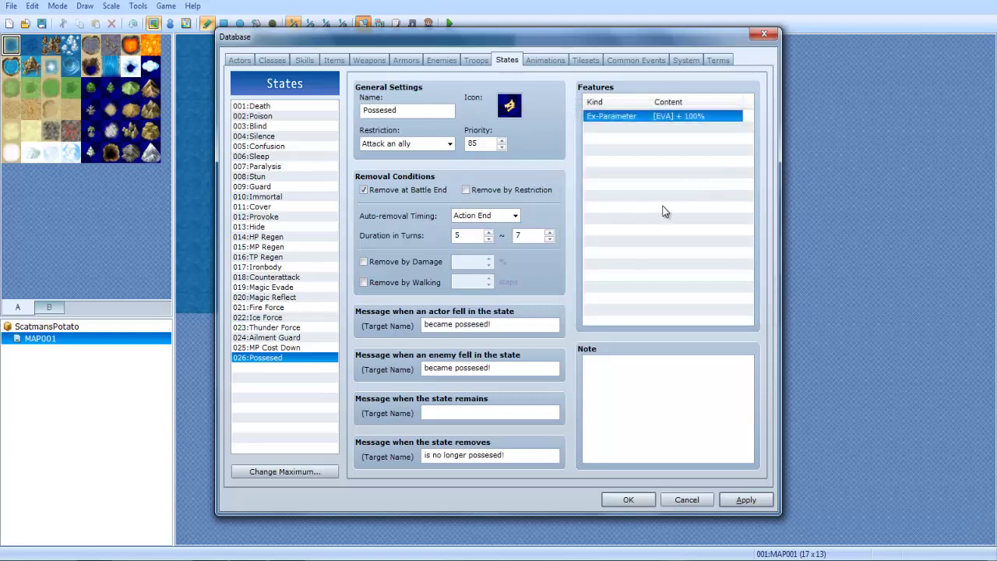
Edit the EVA feature down to 50% and apply the change to Possessed
{"action": "right_click", "coordinate": [680, 123]}
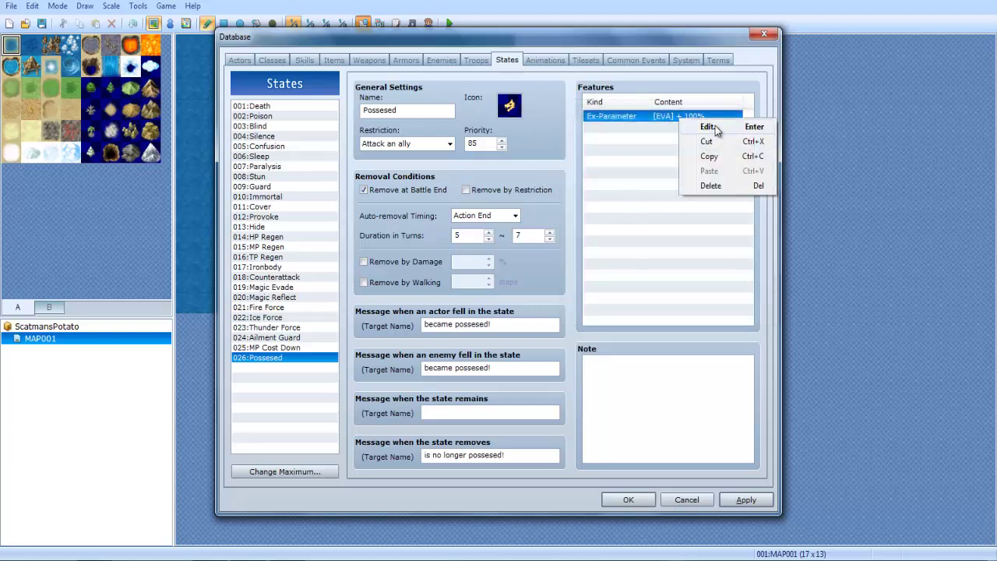
{"action": "left_click", "coordinate": [709, 127]}
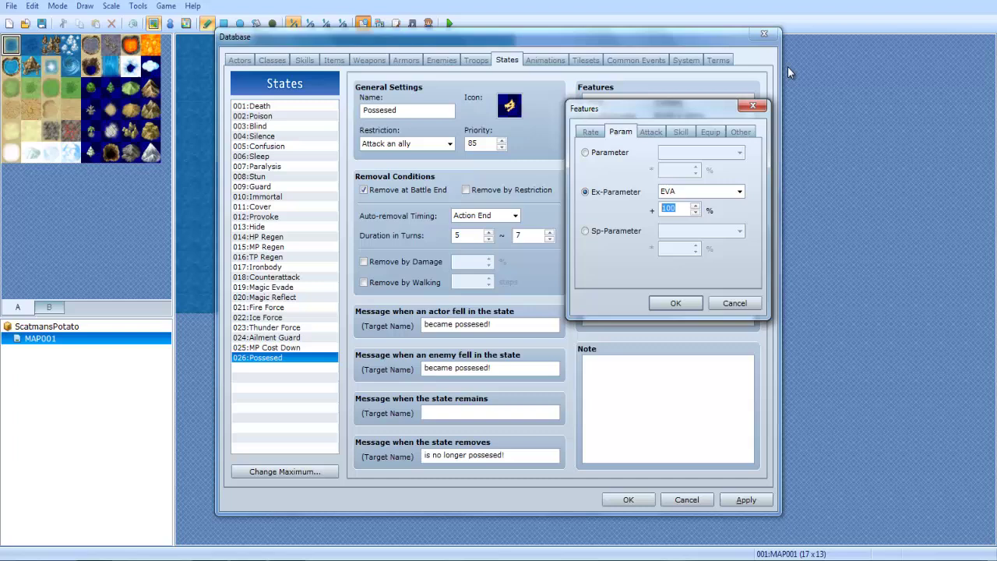
{"action": "type", "text": "50"}
{"action": "key", "text": "Return"}
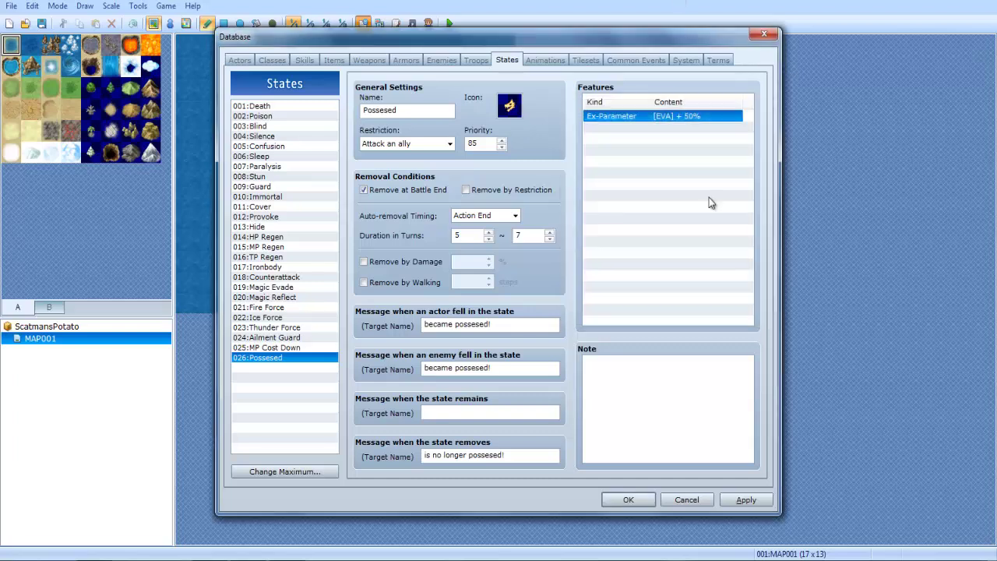
{"action": "left_click", "coordinate": [690, 127]}
{"action": "left_click", "coordinate": [690, 117]}
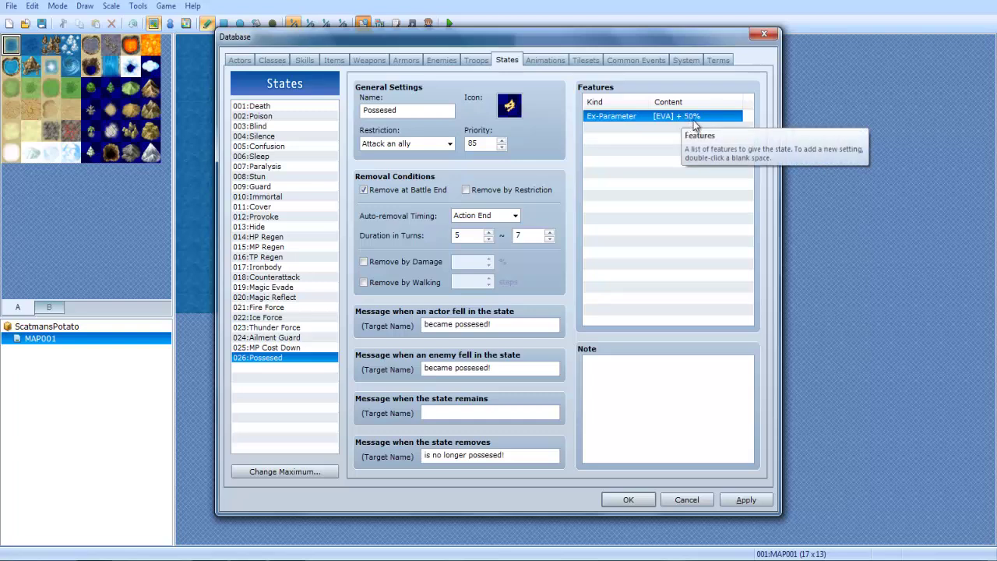
{"action": "left_click", "coordinate": [672, 237]}
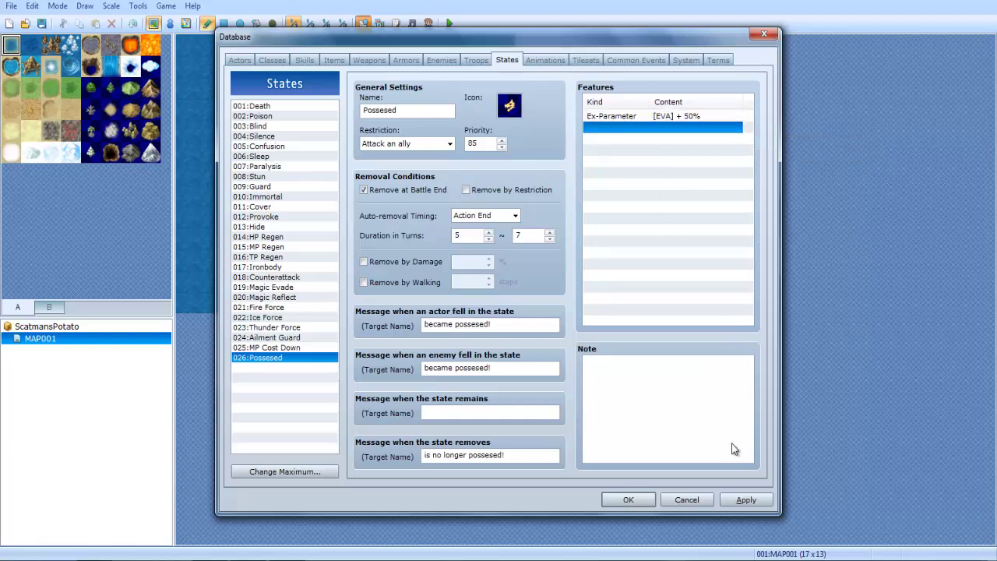
{"action": "left_click", "coordinate": [750, 502]}
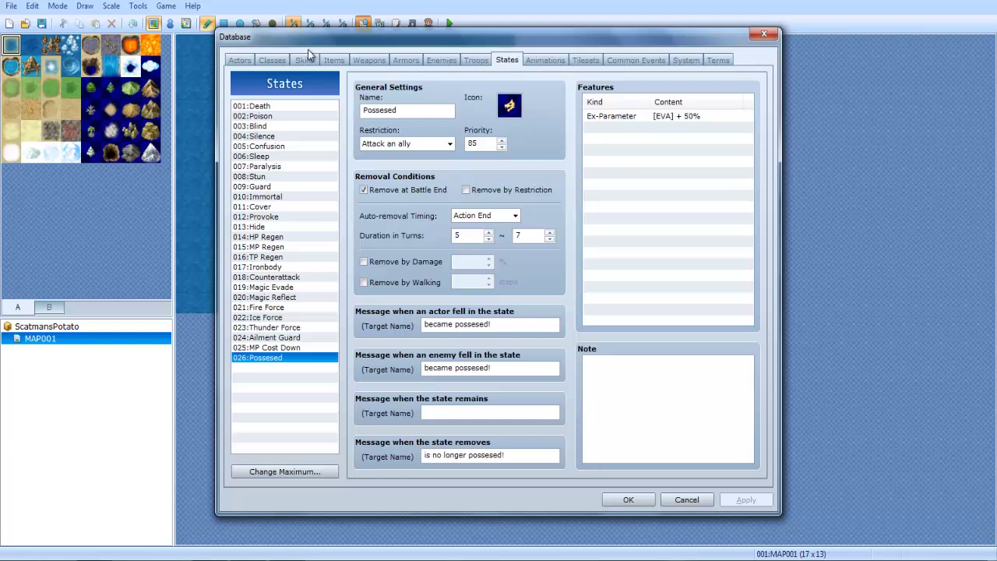
Give the Slime enemy an Atk State [Possessed] + 100% feature
{"action": "left_click", "coordinate": [458, 63]}
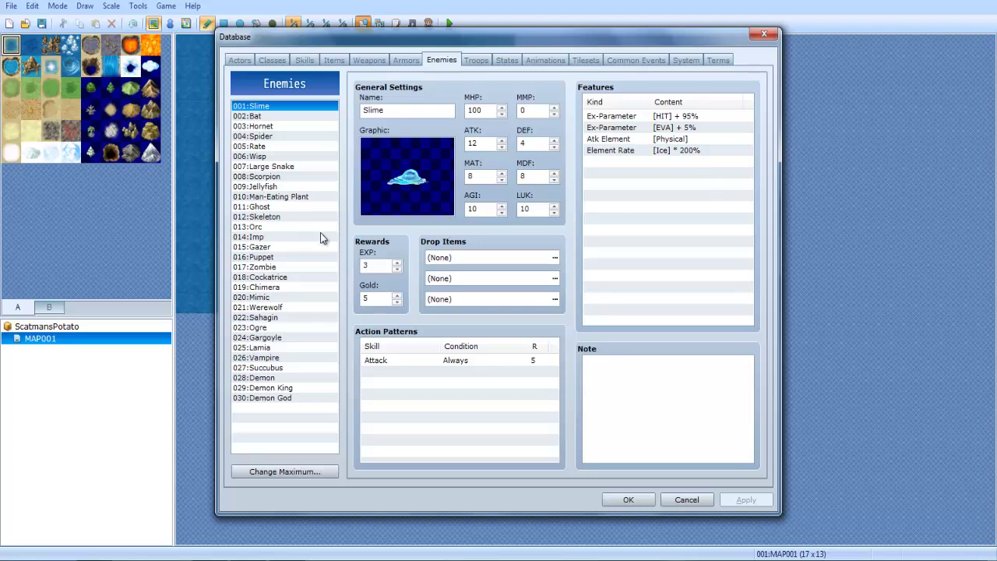
{"action": "double_click", "coordinate": [639, 161]}
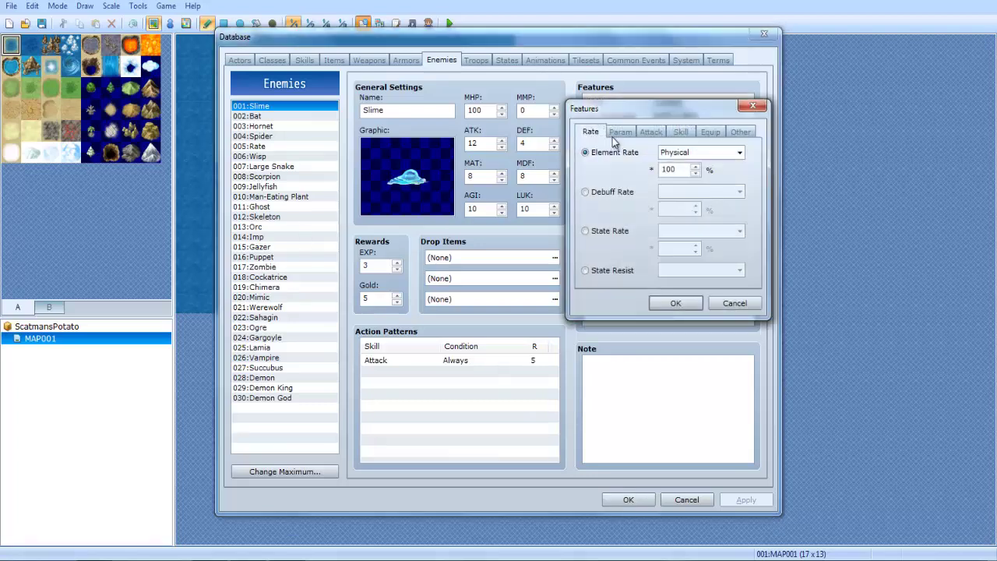
{"action": "left_click", "coordinate": [621, 132]}
{"action": "left_click", "coordinate": [651, 132]}
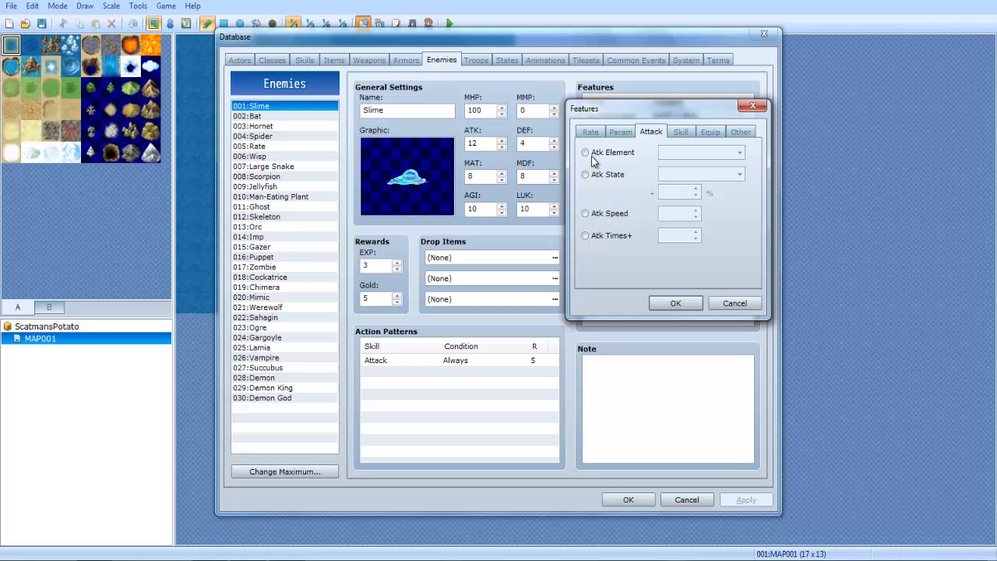
{"action": "left_click", "coordinate": [614, 175]}
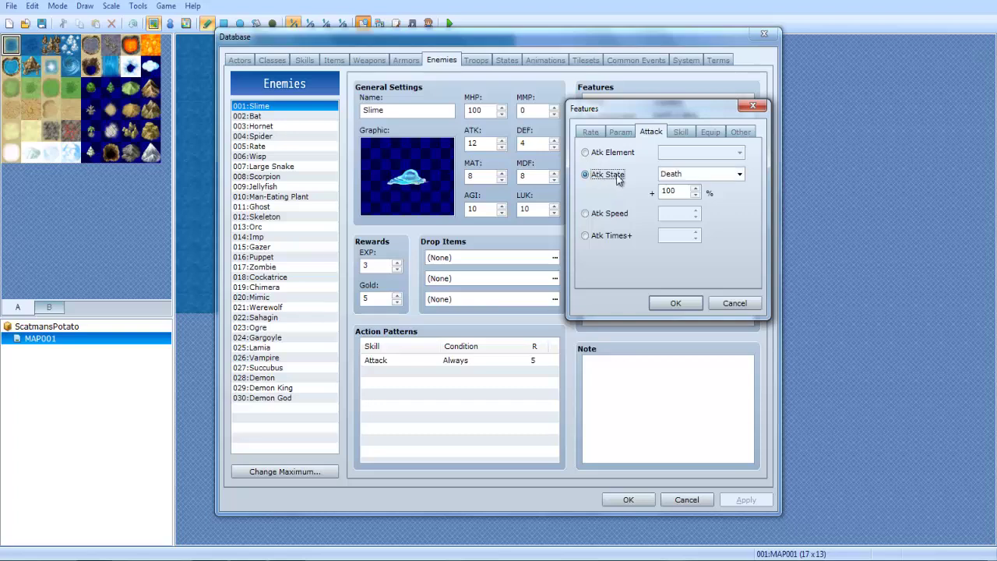
{"action": "left_click", "coordinate": [689, 176]}
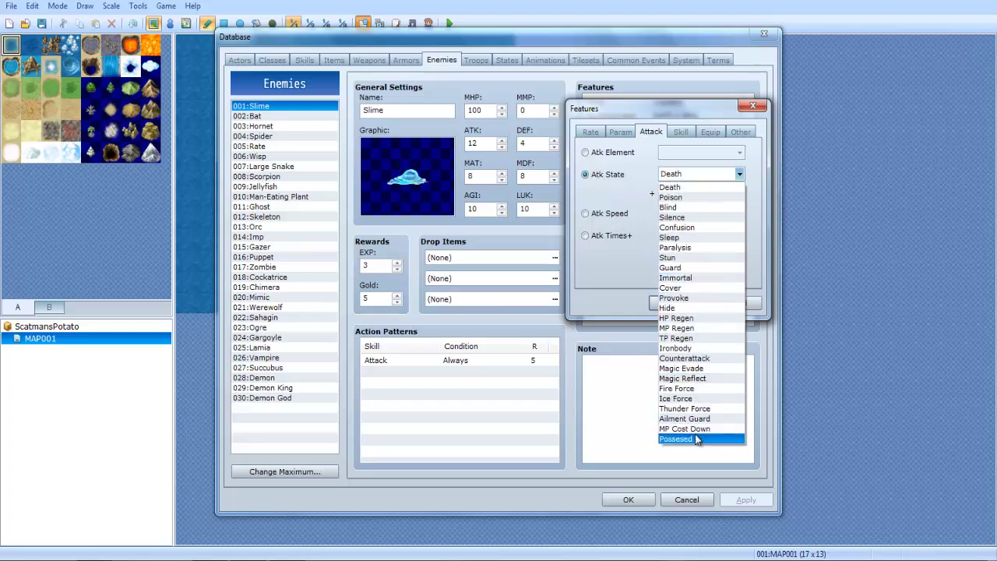
{"action": "left_click", "coordinate": [693, 437]}
{"action": "left_click", "coordinate": [676, 303]}
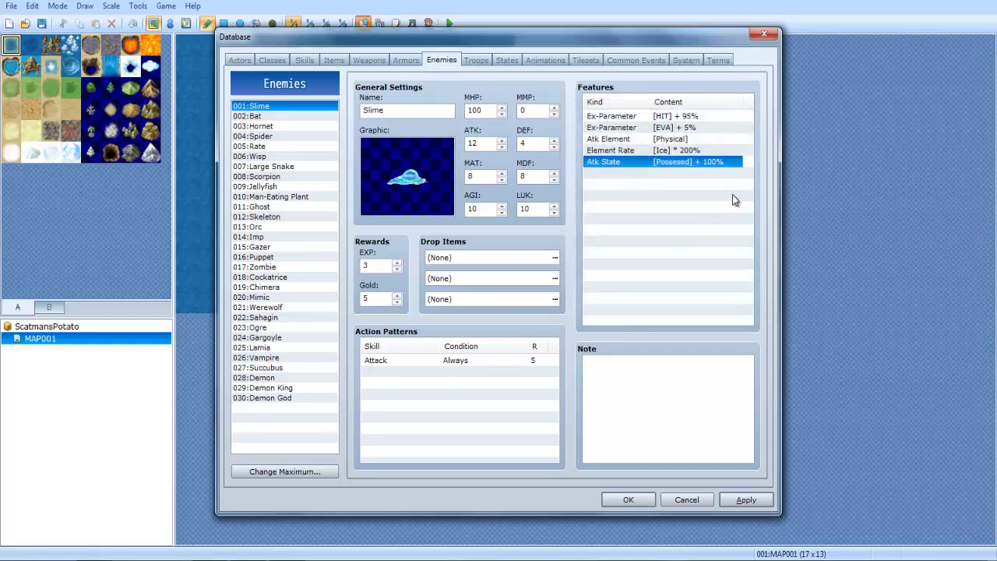
{"action": "left_click", "coordinate": [476, 60]}
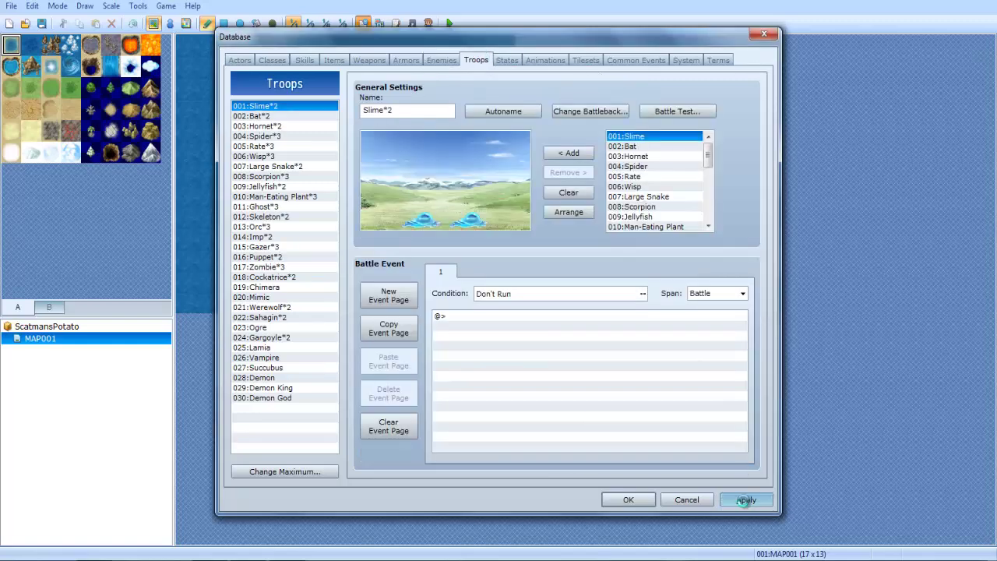
Apply the Slime change and start a Slime*2 battle test with Eric
{"action": "left_click", "coordinate": [744, 499]}
{"action": "left_click", "coordinate": [677, 111]}
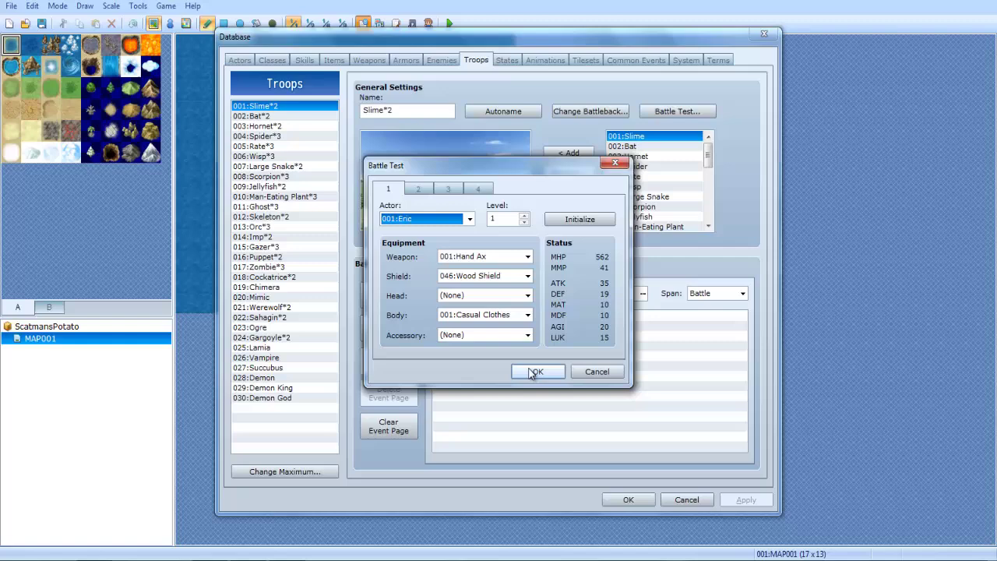
{"action": "left_click", "coordinate": [536, 372]}
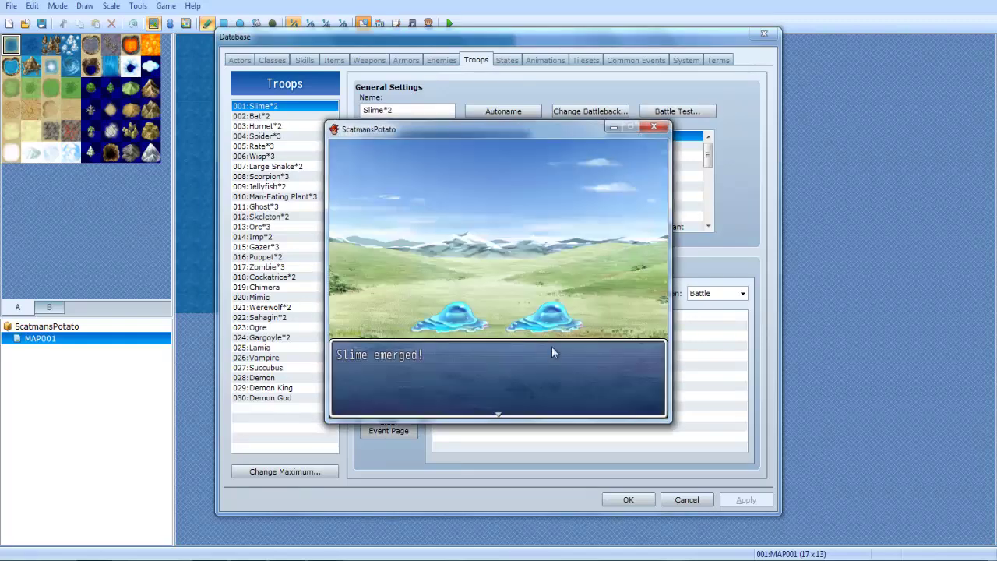
Choose Fight and have Eric Guard on the first turn
{"action": "key", "text": "Return"}
{"action": "key", "text": "Return"}
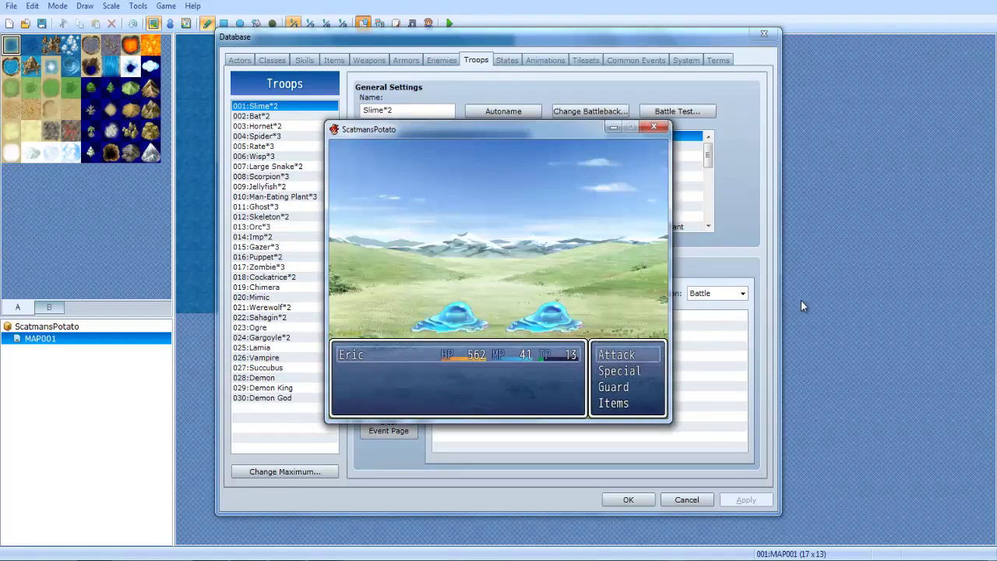
{"action": "key", "text": "Down"}
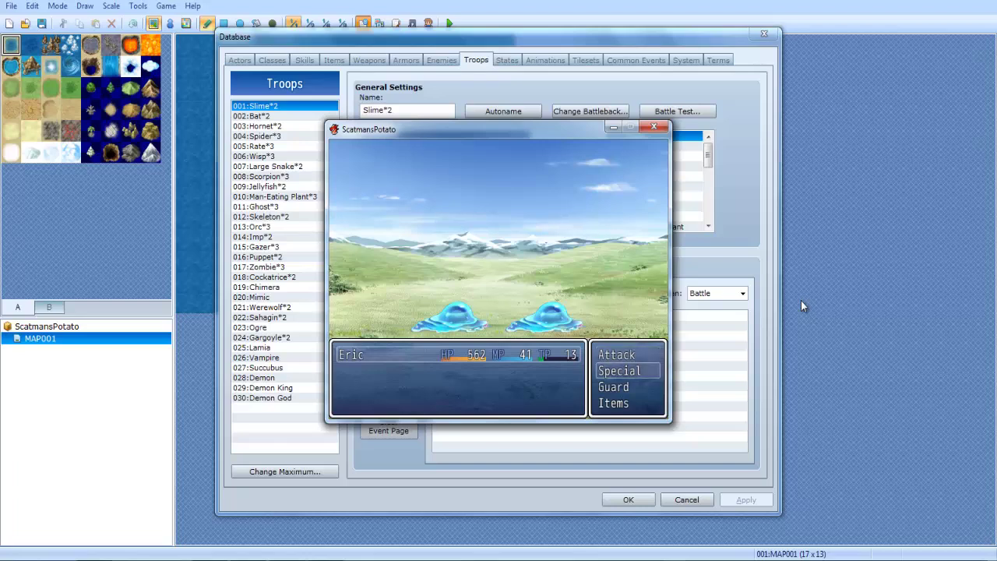
{"action": "key", "text": "Down"}
{"action": "key", "text": "Return"}
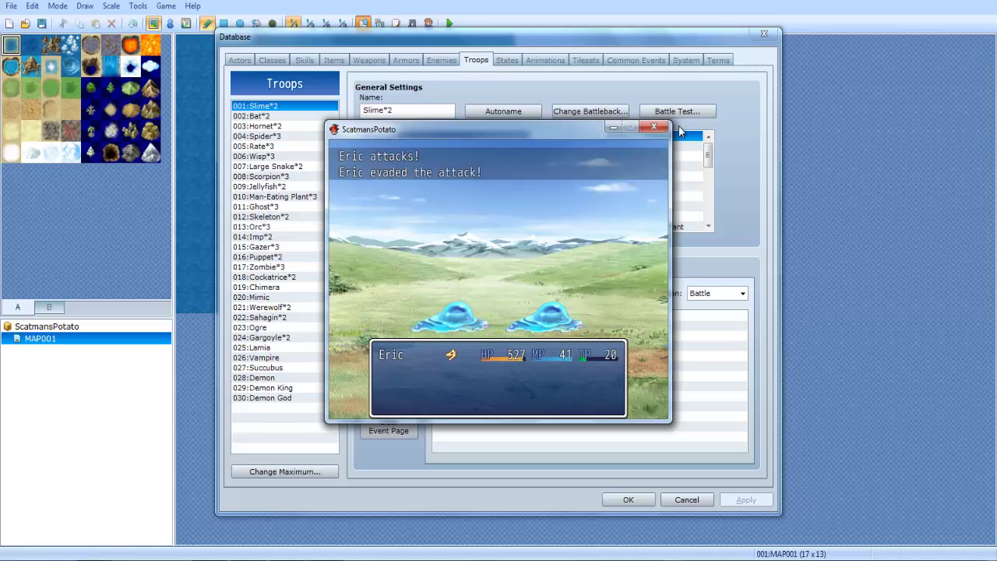
{"action": "left_click", "coordinate": [654, 127]}
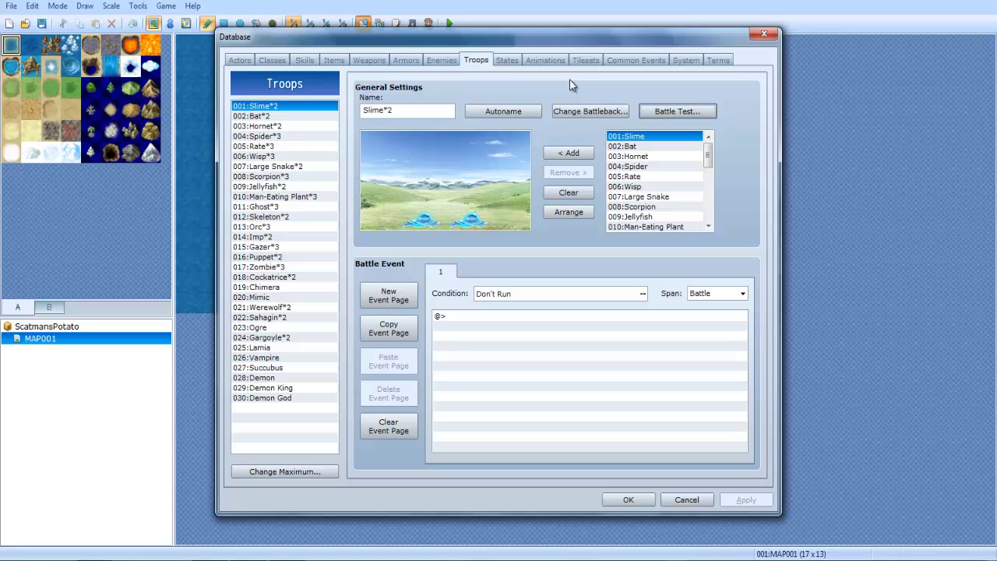
{"action": "left_click", "coordinate": [664, 116]}
{"action": "left_click", "coordinate": [417, 189]}
{"action": "left_click", "coordinate": [468, 218]}
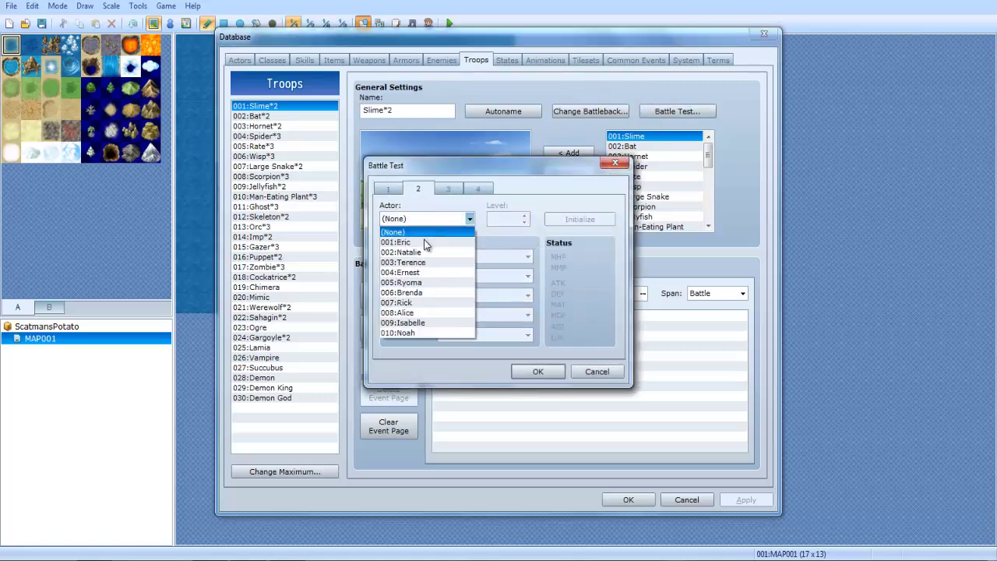
{"action": "left_click", "coordinate": [428, 253]}
{"action": "left_click", "coordinate": [538, 372]}
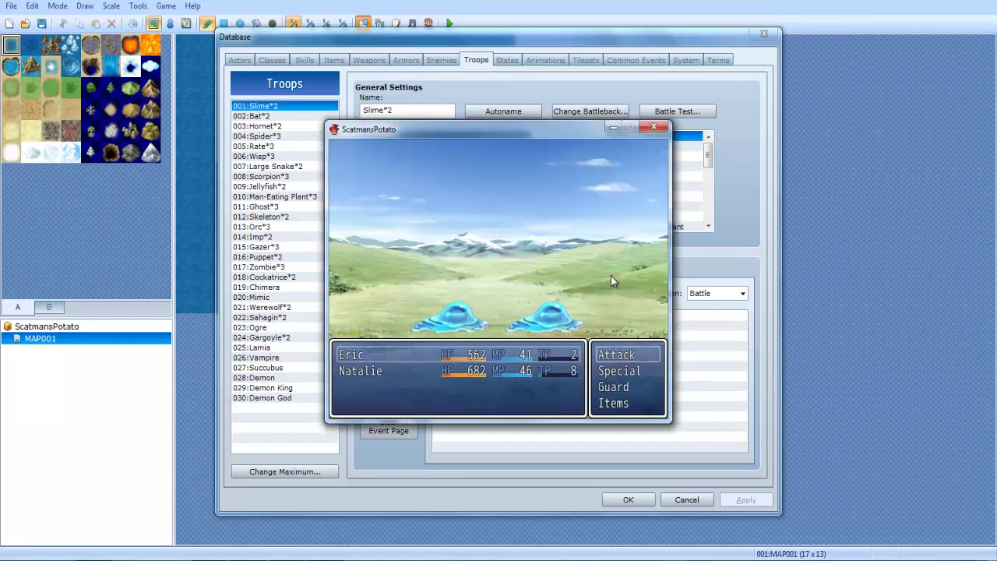
{"action": "key", "text": "Down"}
{"action": "key", "text": "Down"}
{"action": "key", "text": "Return"}
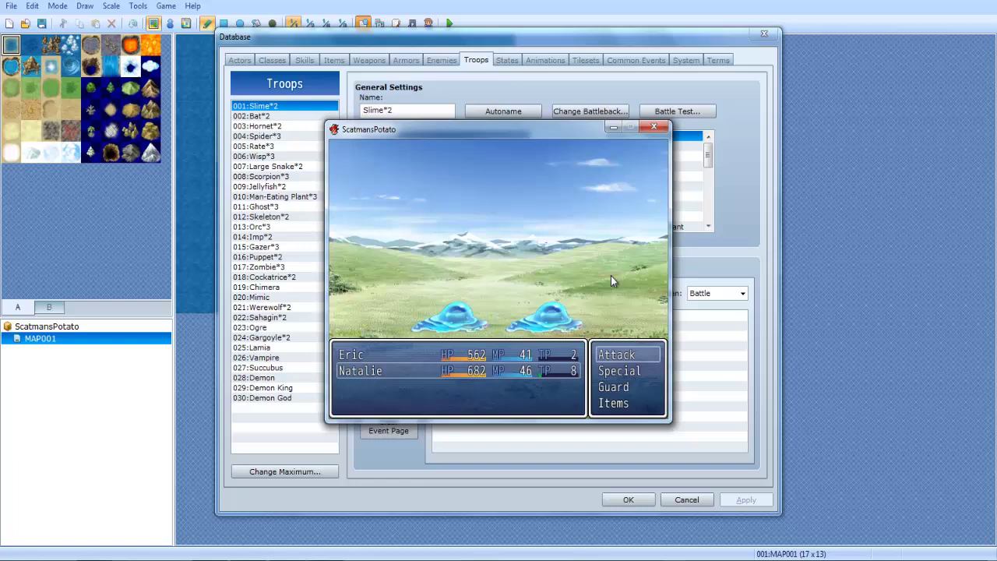
{"action": "key", "text": "Down"}
{"action": "key", "text": "Down"}
{"action": "key", "text": "Return"}
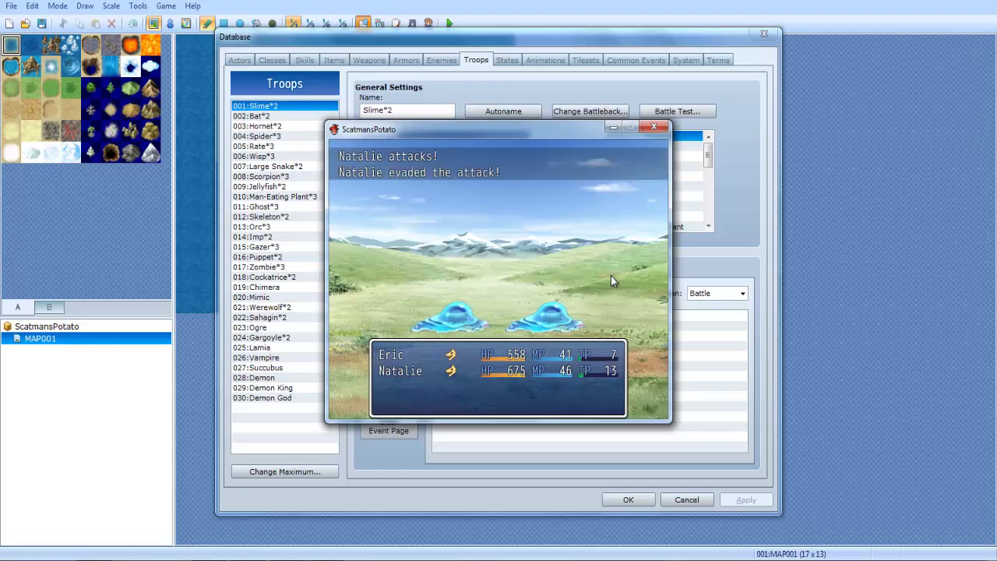
{"action": "left_click", "coordinate": [650, 130]}
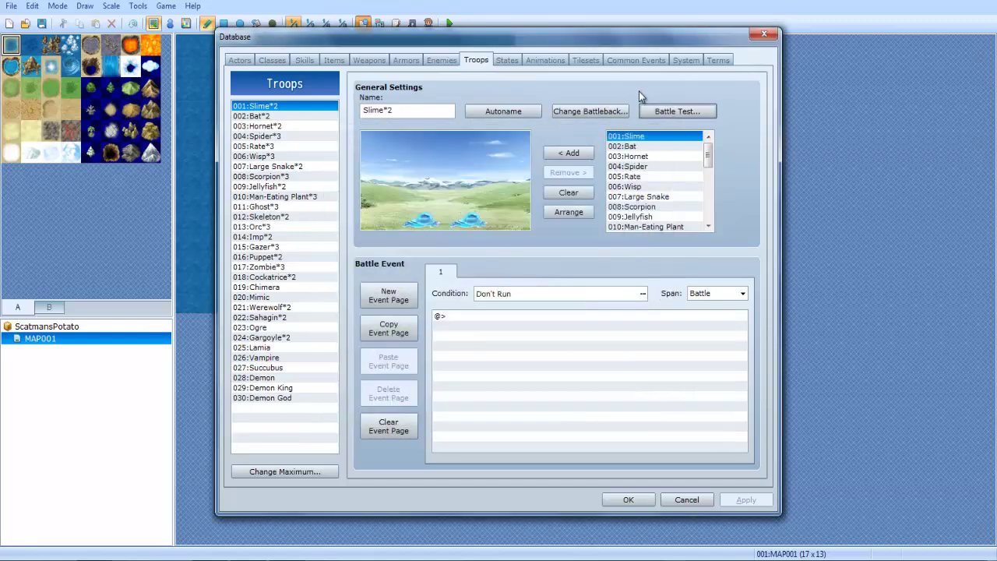
Switch back to the States tab to view Possessed with its EVA + 50% feature
{"action": "left_click", "coordinate": [506, 61]}
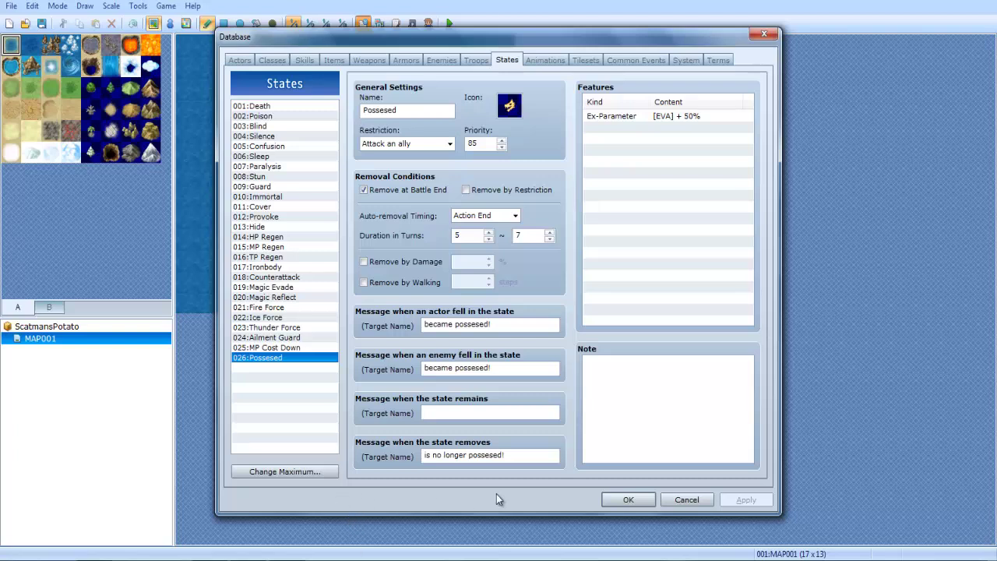
{"action": "left_click", "coordinate": [303, 555]}
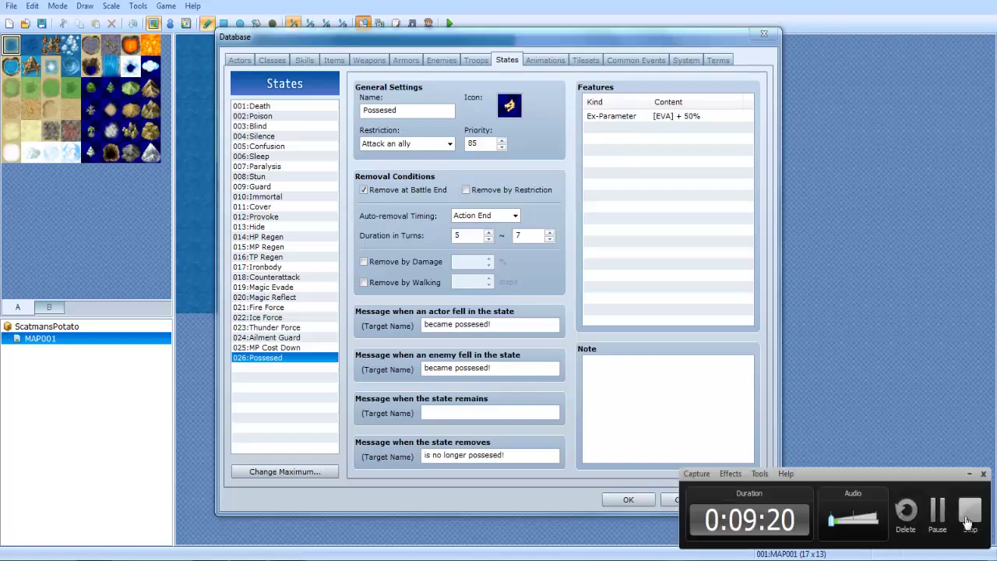